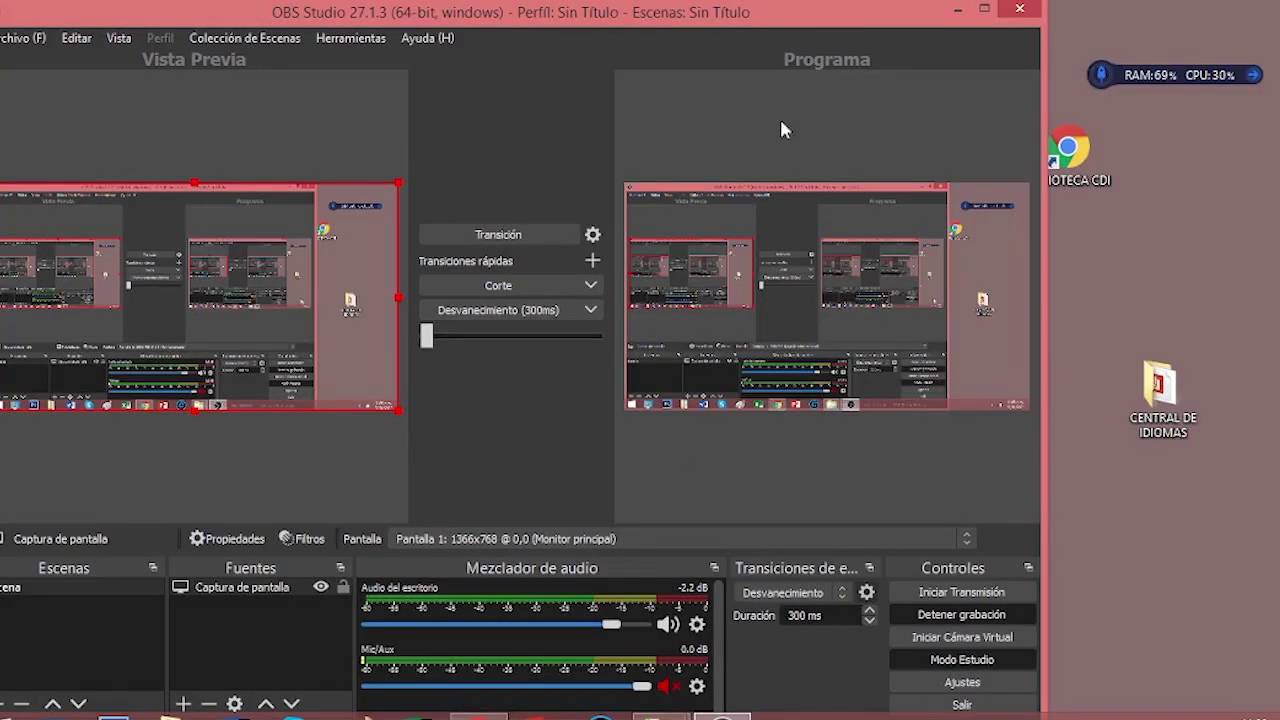
- Minimize OBS and open the lw folder maximized in File Explorer
{"action": "left_click", "coordinate": [952, 12]}
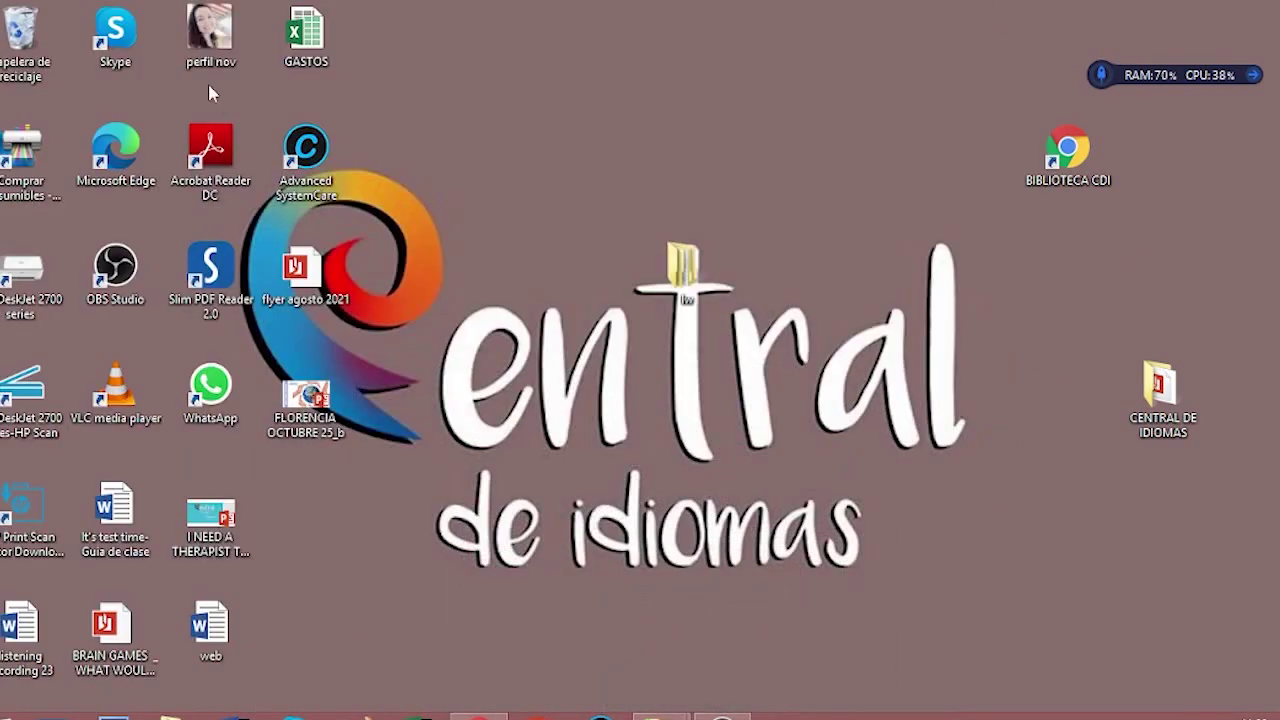
{"action": "mouse_move", "coordinate": [478, 716]}
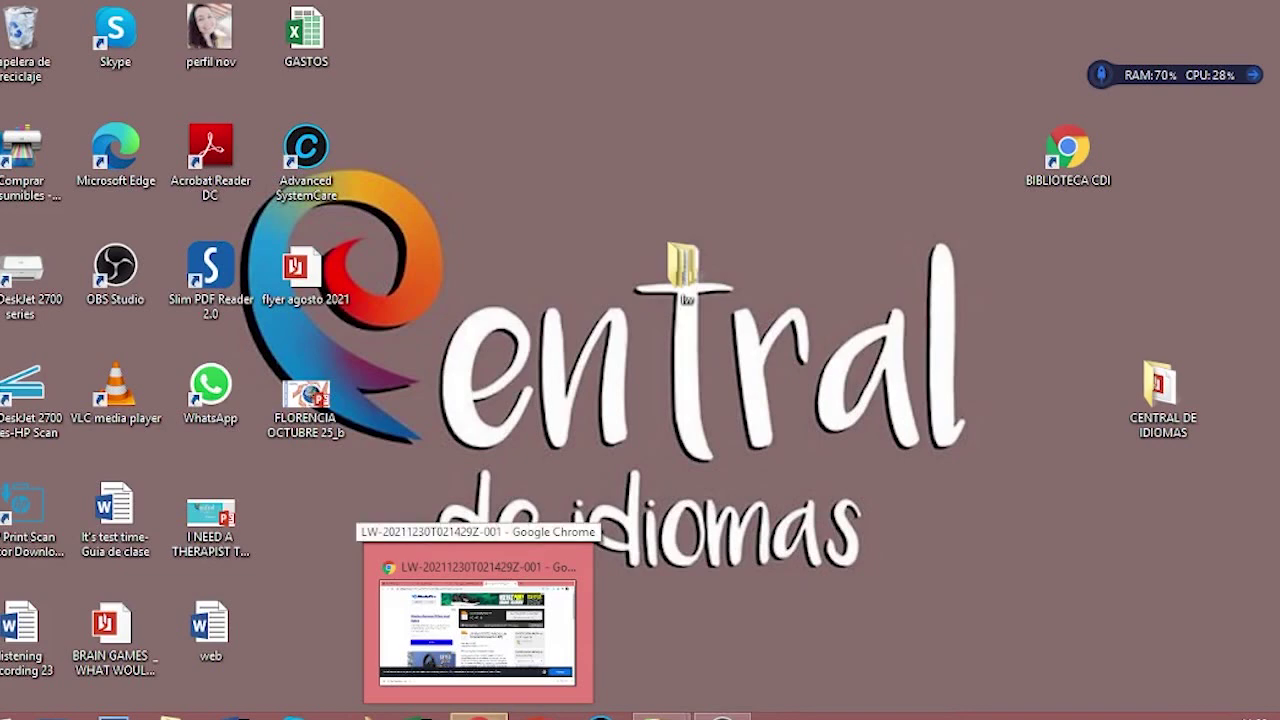
{"action": "double_click", "coordinate": [664, 281]}
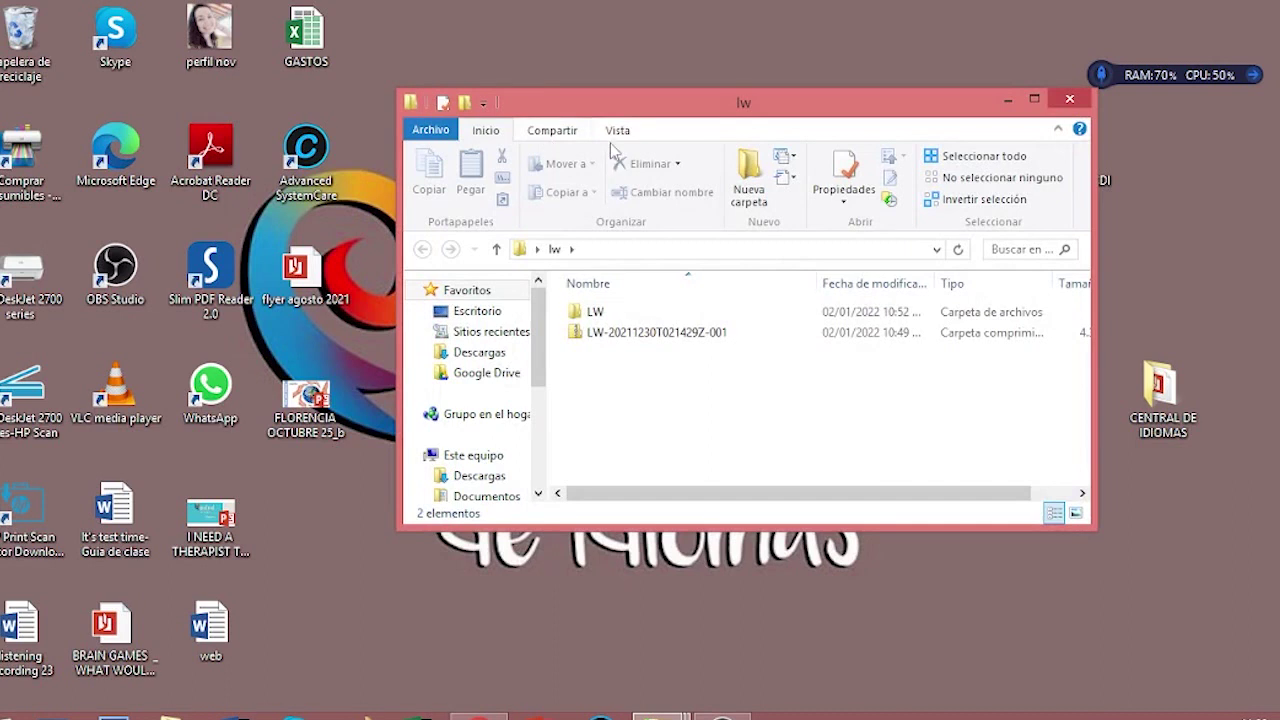
{"action": "double_click", "coordinate": [605, 106]}
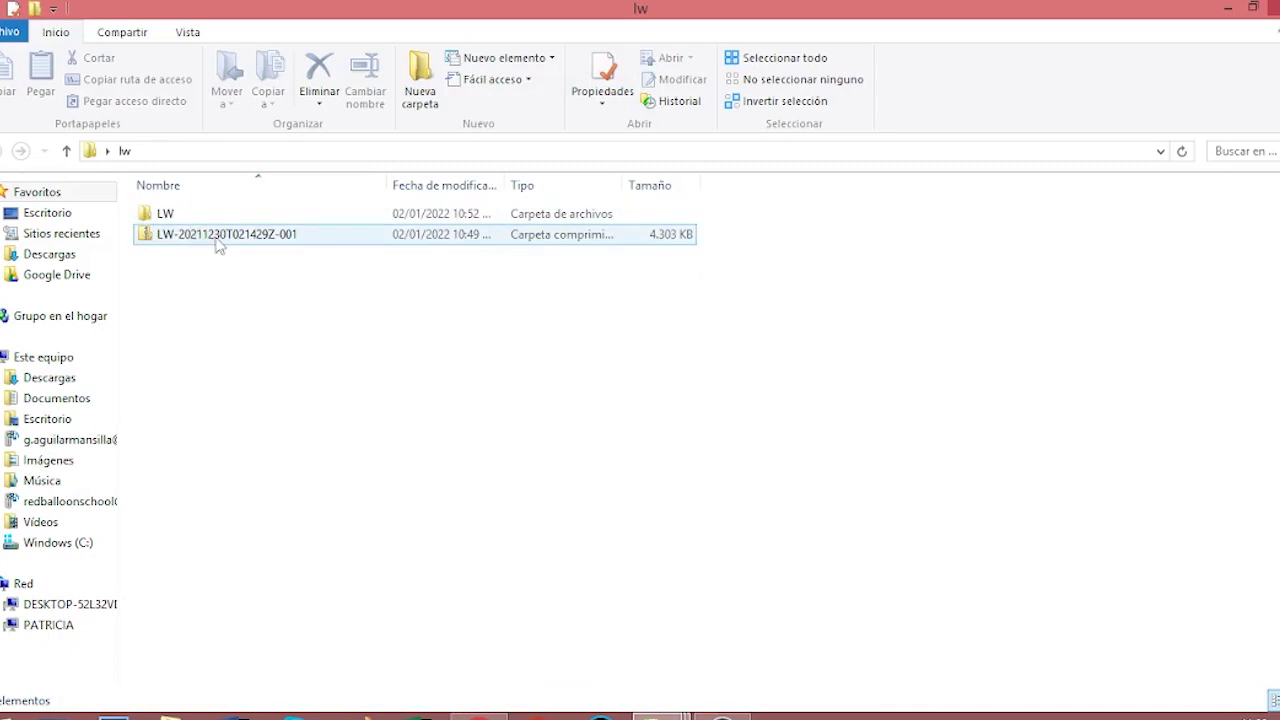
- Delete the old LW folder and use Extraer aquí on the LW zip archive
{"action": "left_click", "coordinate": [167, 221]}
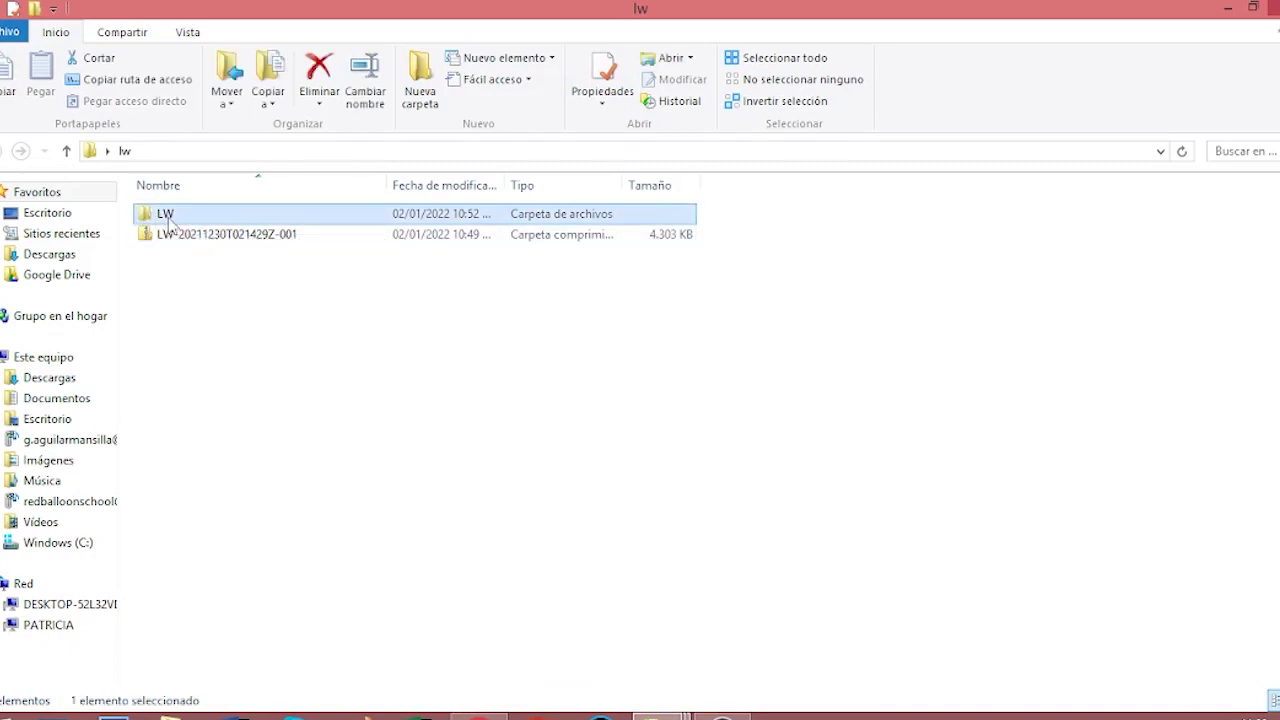
{"action": "key", "text": "Delete"}
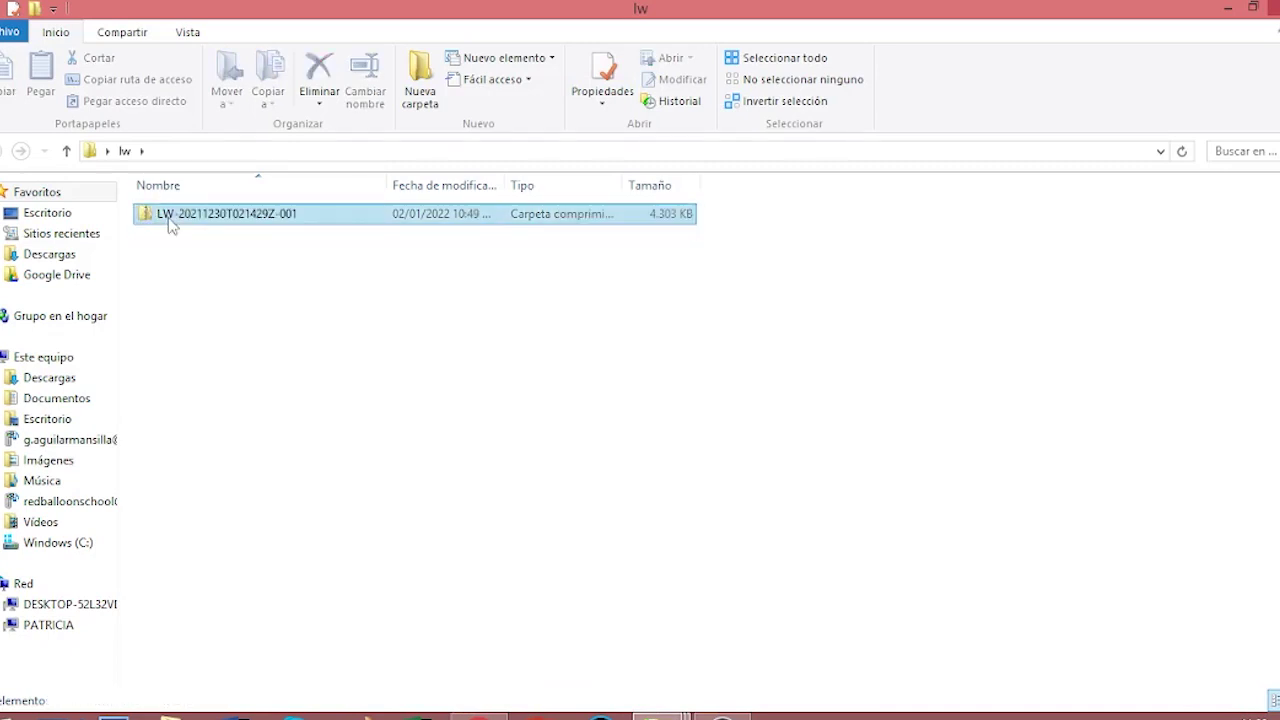
{"action": "right_click", "coordinate": [190, 212]}
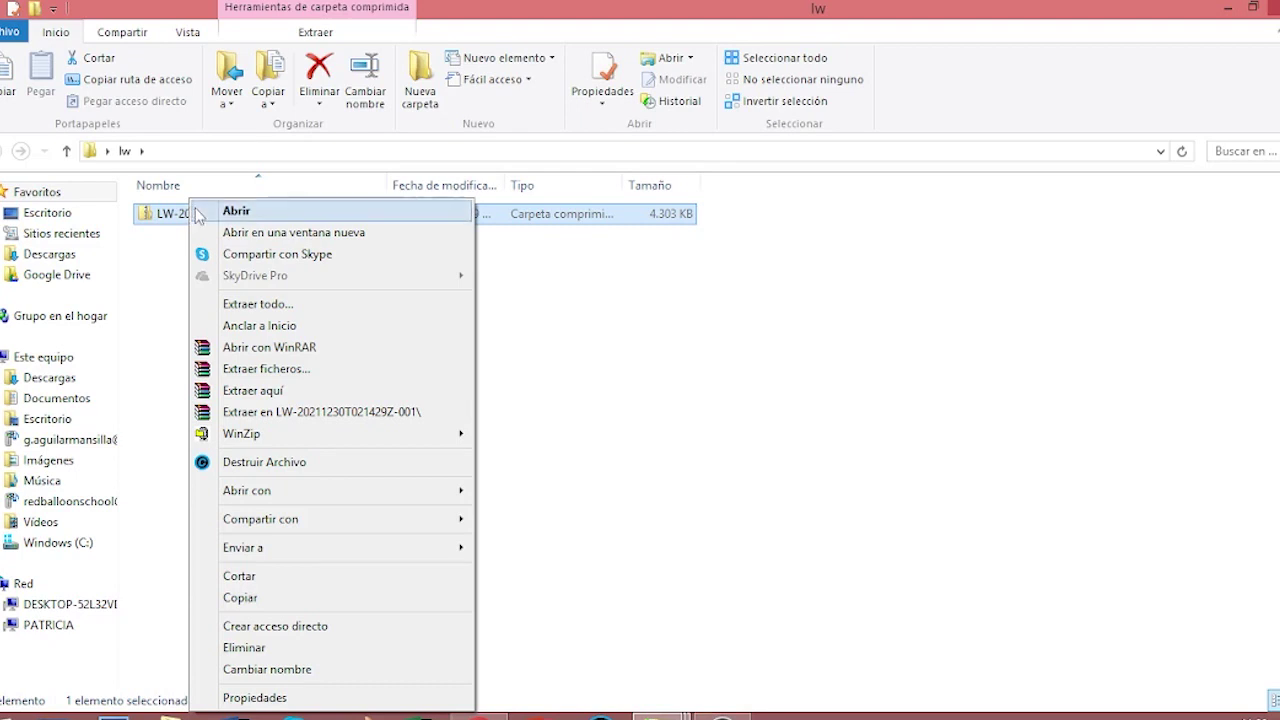
{"action": "left_click", "coordinate": [278, 389]}
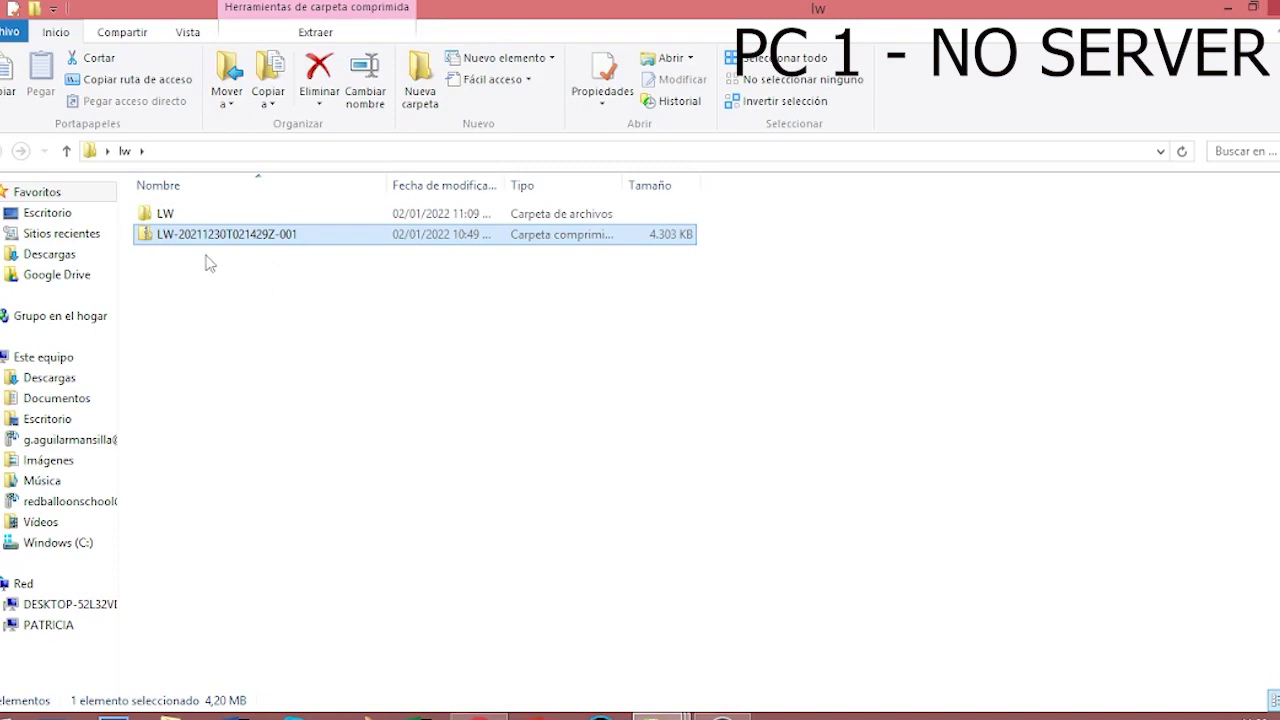
- Open the extracted LW folder and select bass.dll to inspect it
{"action": "double_click", "coordinate": [162, 219]}
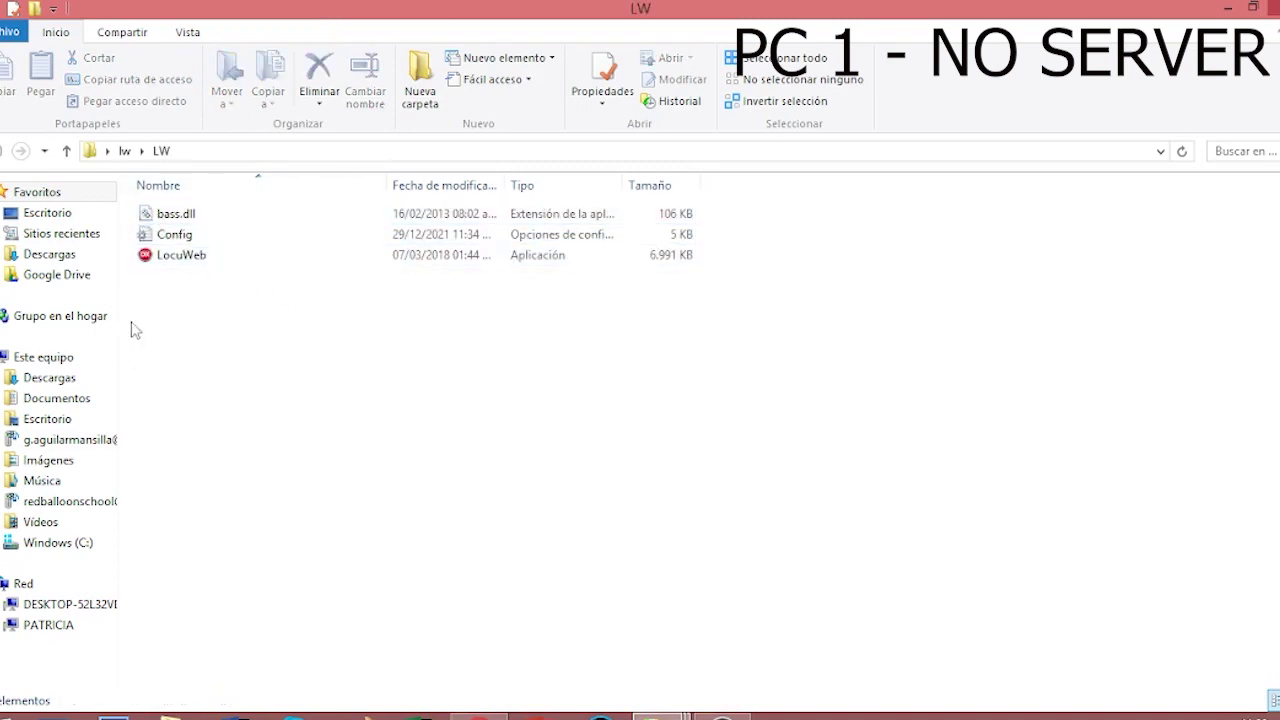
{"action": "left_click", "coordinate": [197, 220]}
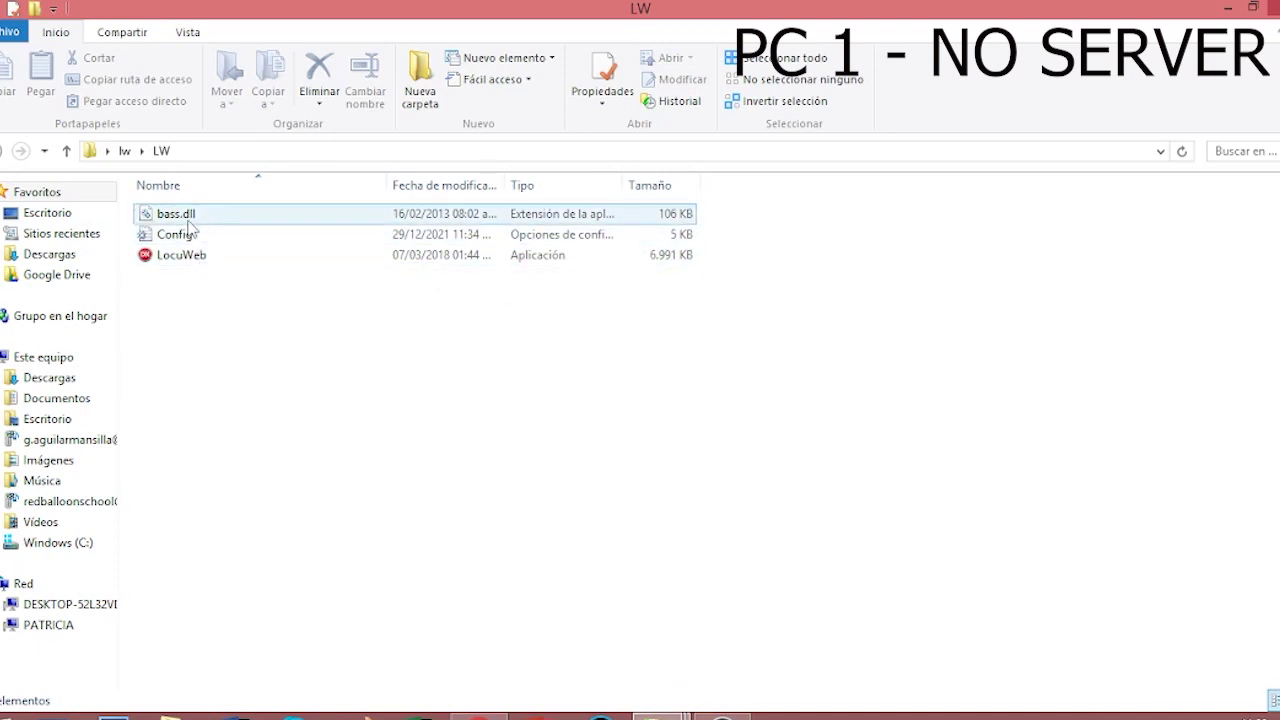
{"action": "mouse_move", "coordinate": [190, 226]}
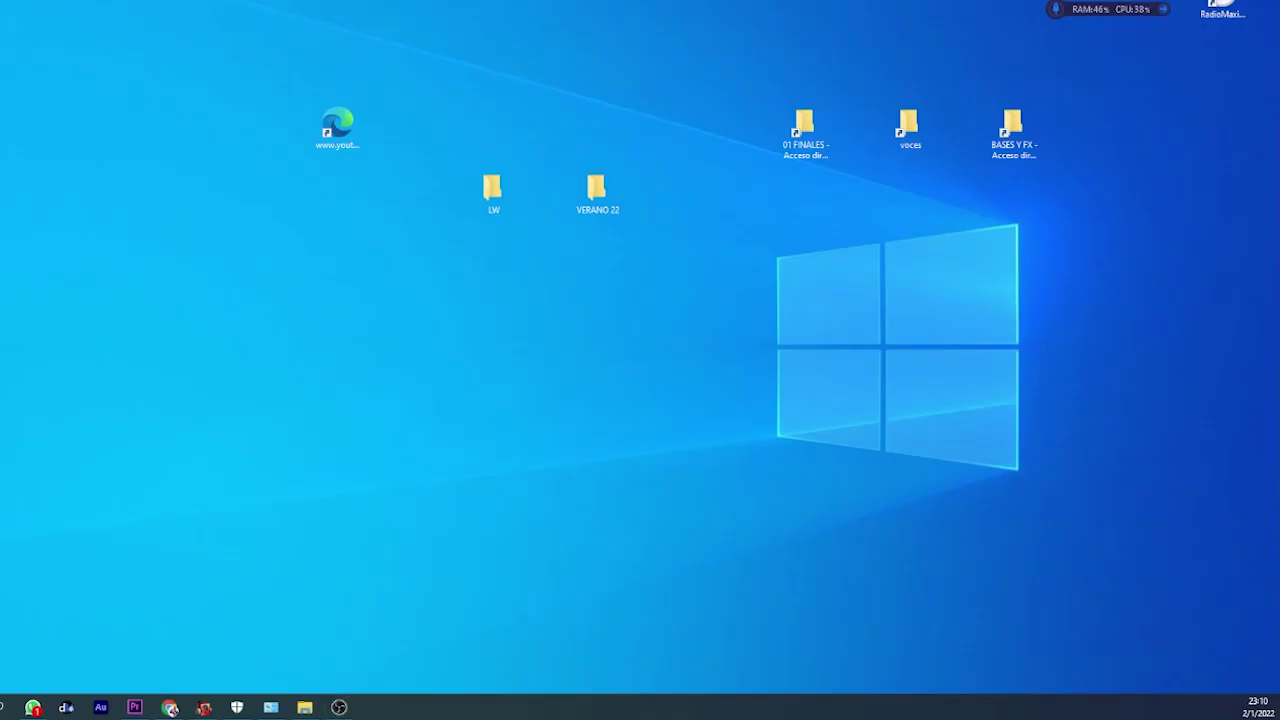
- In Preferencias > API, check Habilitar el control remoto and Ver contraseña, then accept
{"action": "key", "text": "alt+Tab"}
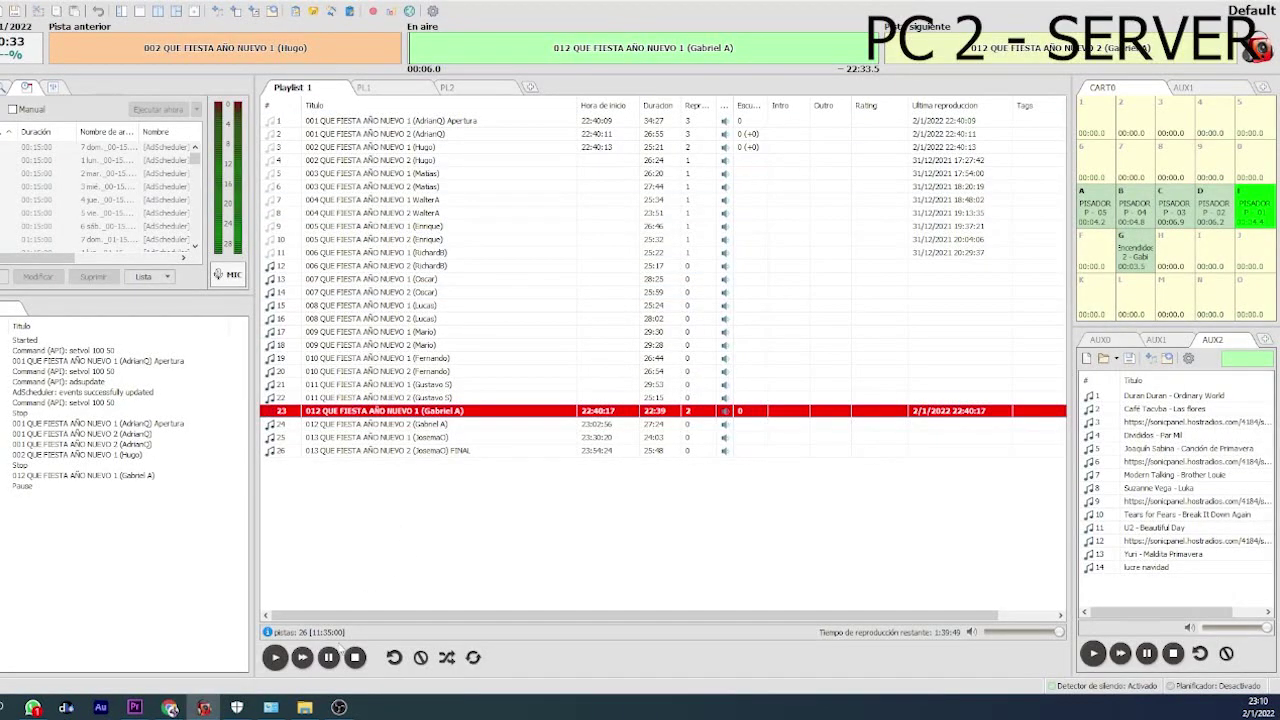
{"action": "left_click", "coordinate": [266, 6]}
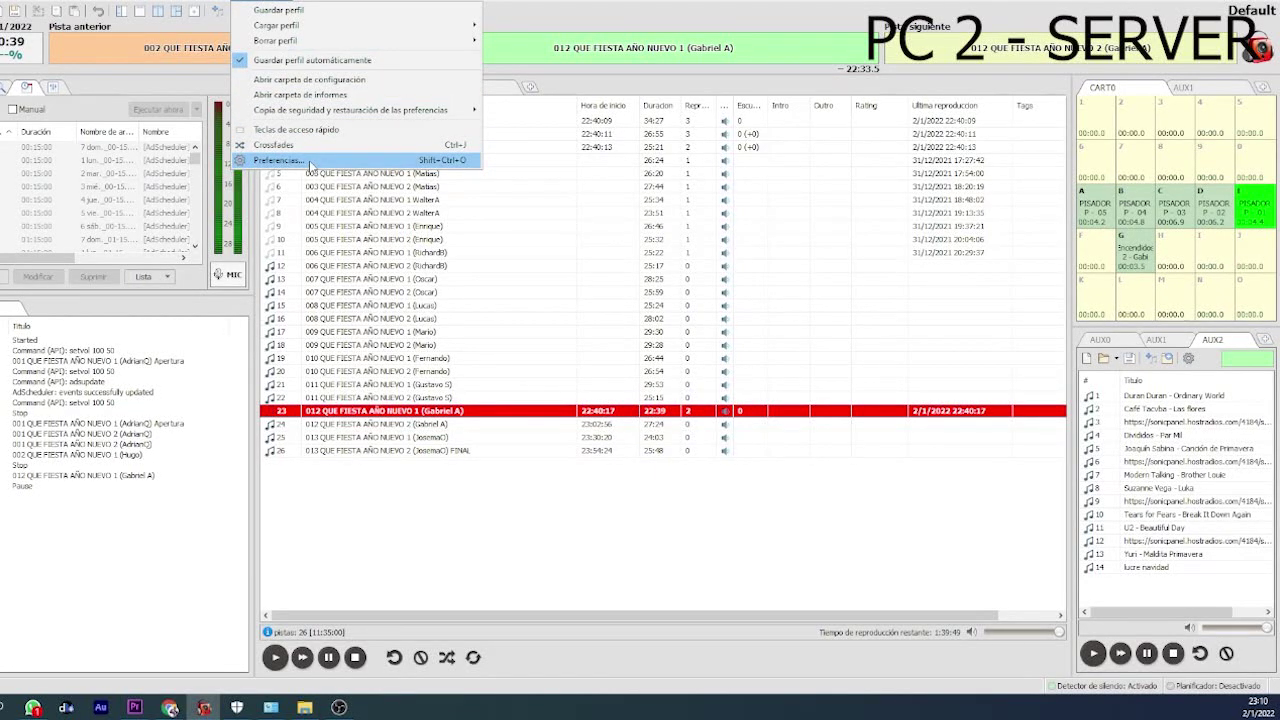
{"action": "left_click", "coordinate": [310, 163]}
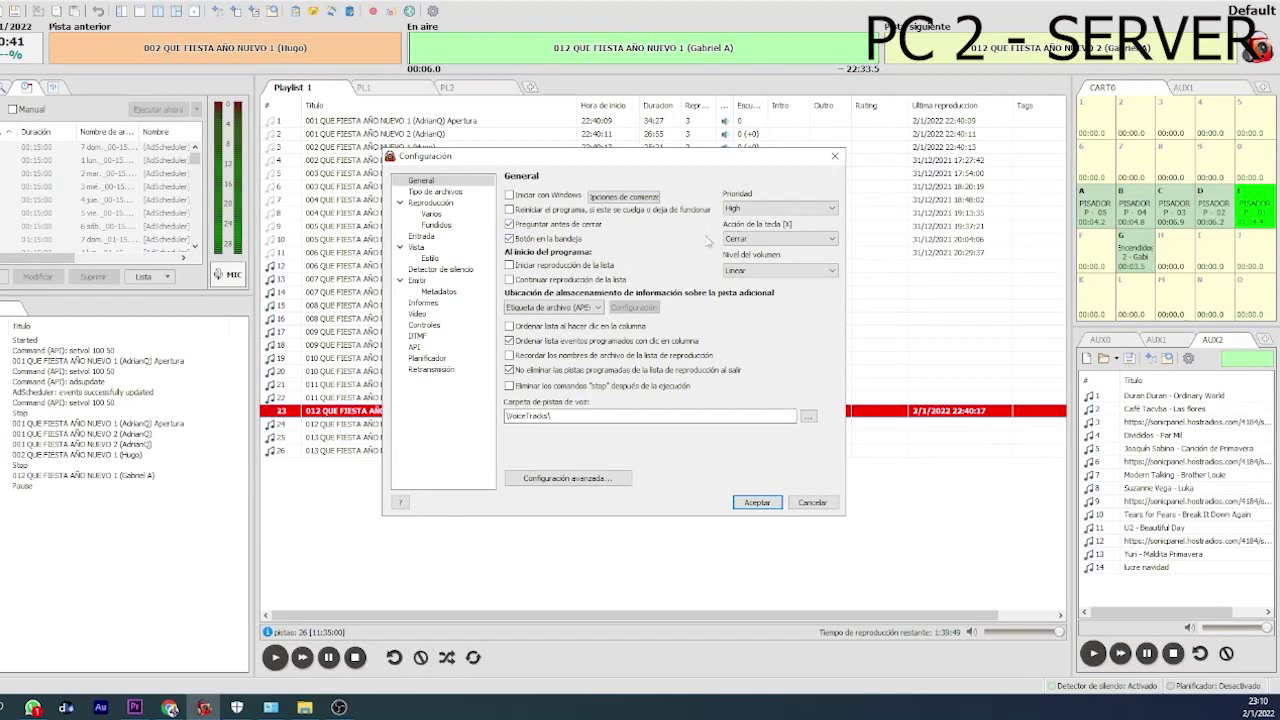
{"action": "left_click", "coordinate": [415, 348]}
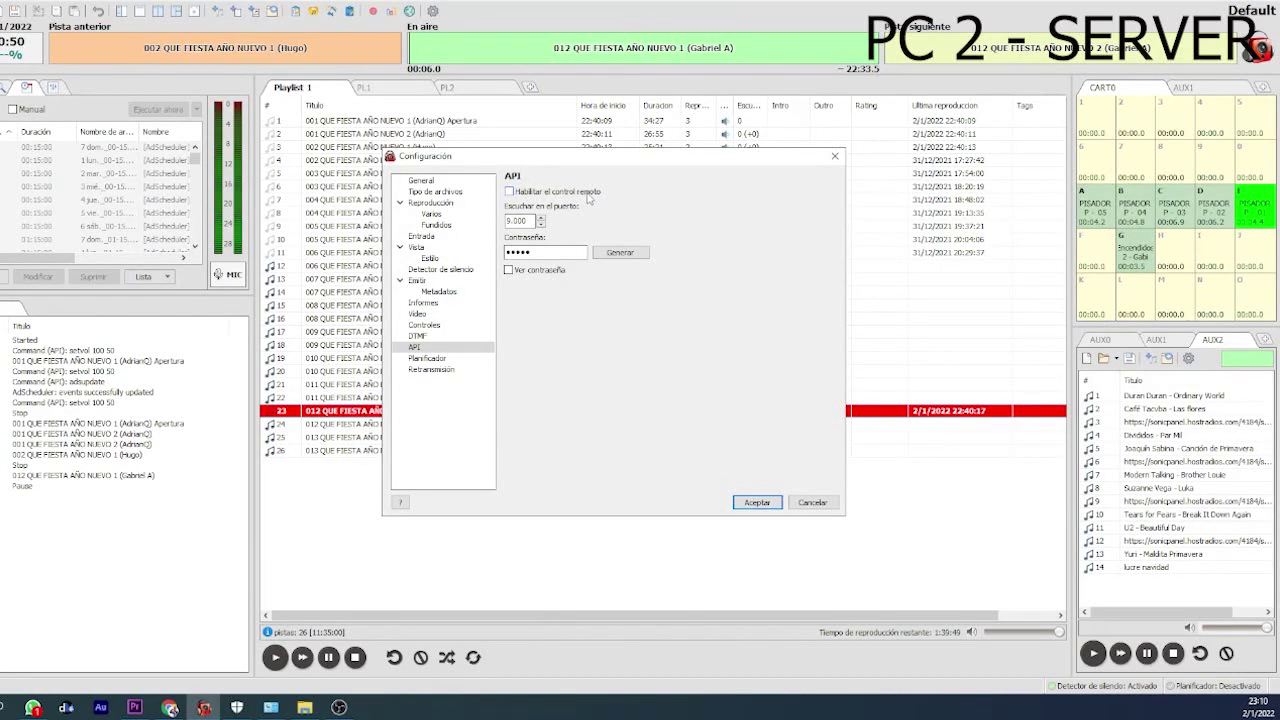
{"action": "left_click", "coordinate": [509, 191]}
{"action": "left_click", "coordinate": [512, 271]}
{"action": "left_click", "coordinate": [758, 502]}
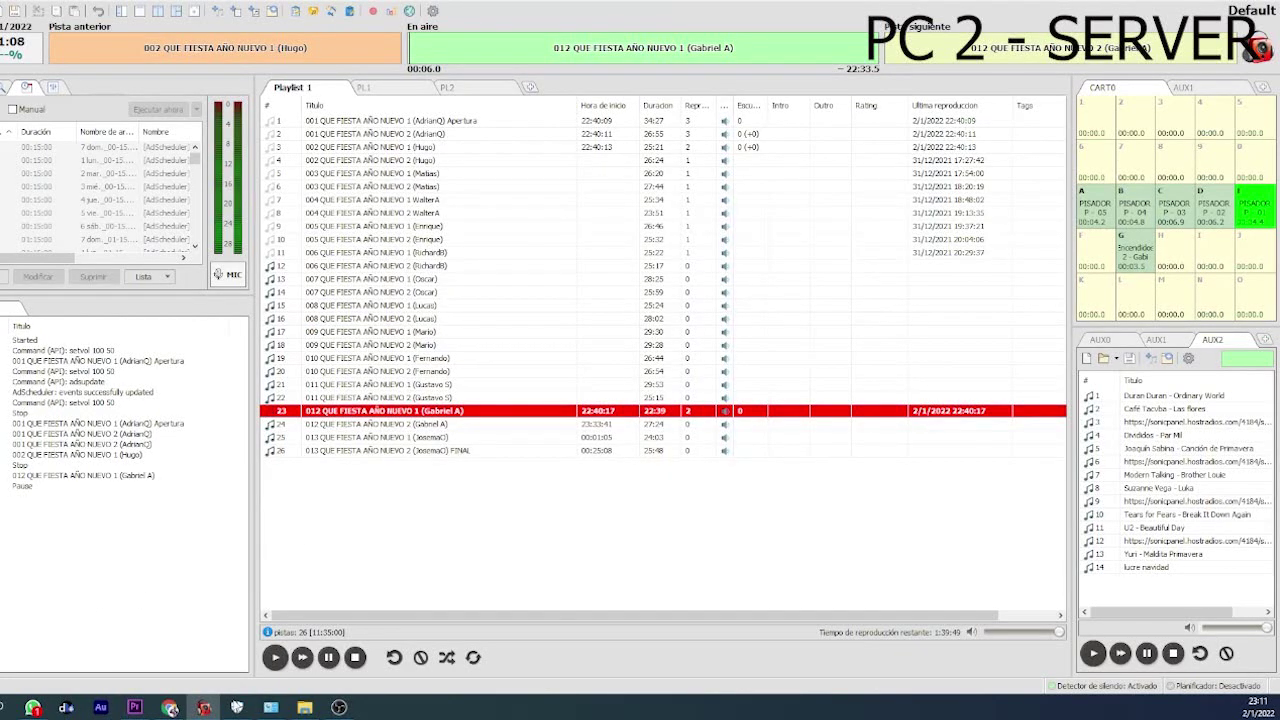
{"action": "left_click_drag", "start_coordinate": [240, 700], "coordinate": [14, 592]}
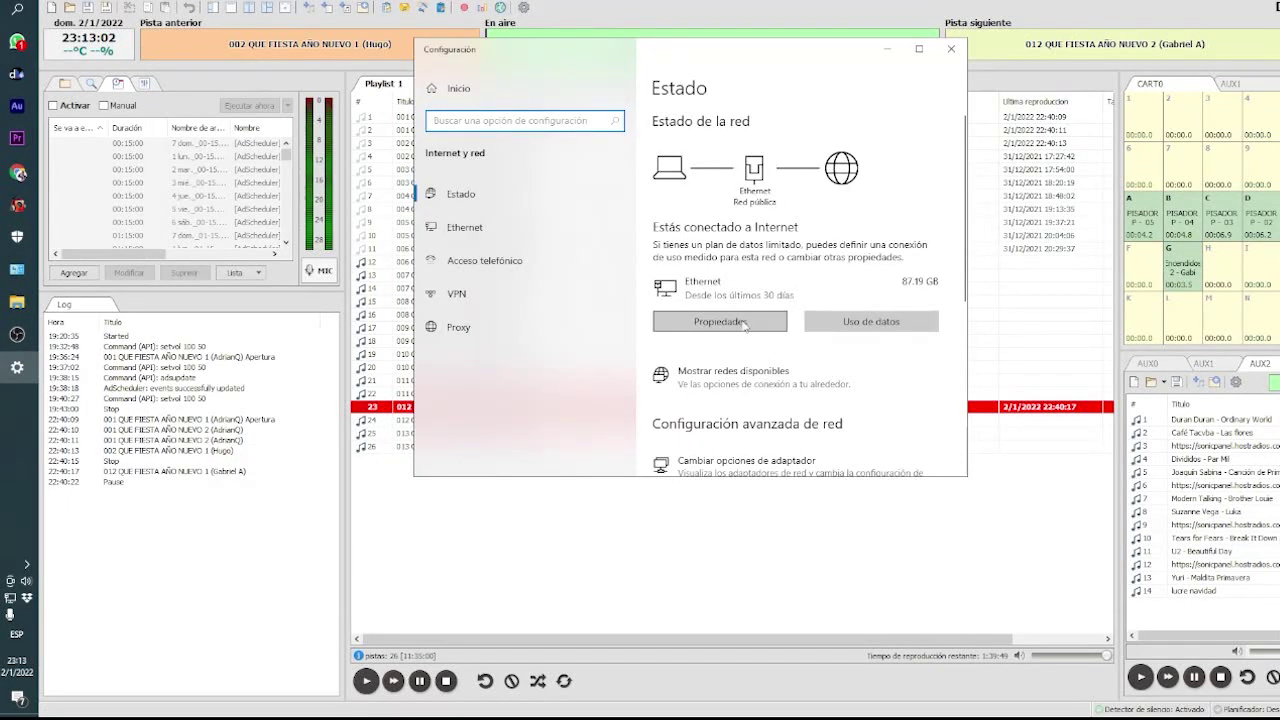
- Open the Ethernet connection's properties and select its IPv4 address 192.168.1.38
{"action": "scroll", "coordinate": [740, 324], "scroll_direction": "down", "scroll_amount": 2}
{"action": "scroll", "coordinate": [725, 322], "scroll_direction": "up", "scroll_amount": 2}
{"action": "left_click", "coordinate": [721, 322]}
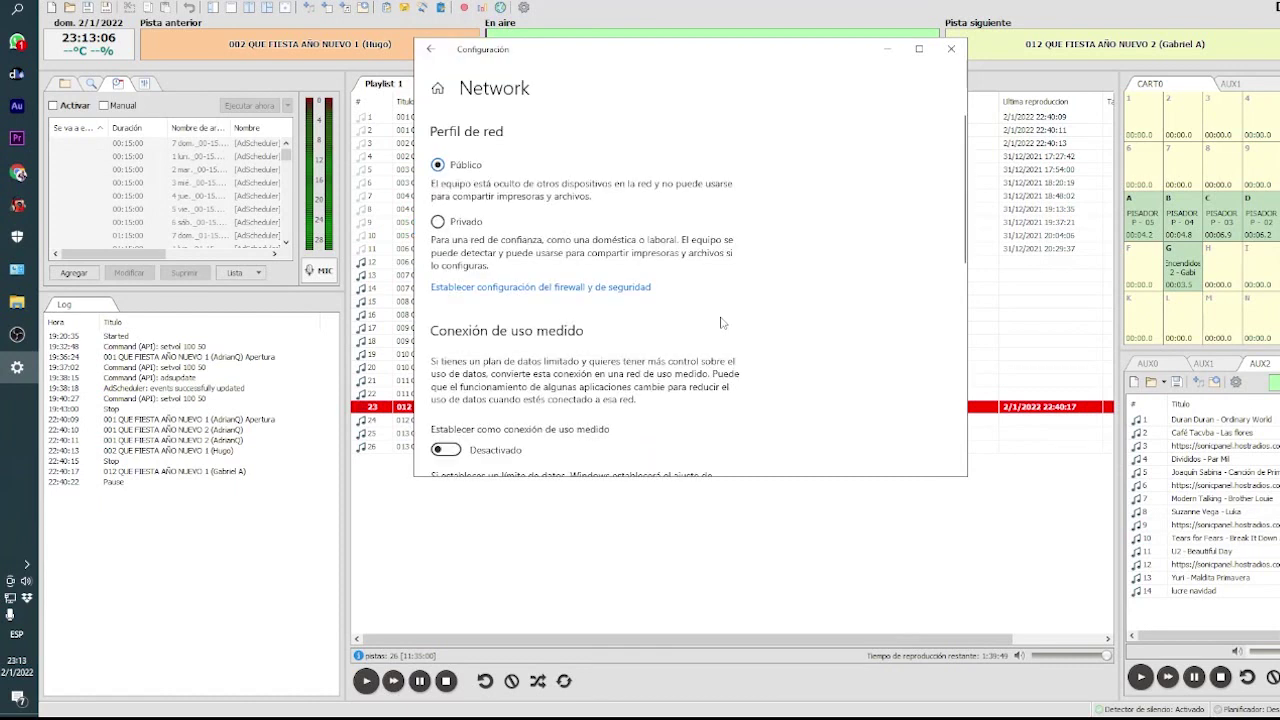
{"action": "scroll", "coordinate": [721, 322], "scroll_direction": "down", "scroll_amount": 5}
{"action": "scroll", "coordinate": [589, 333], "scroll_direction": "down", "scroll_amount": 2}
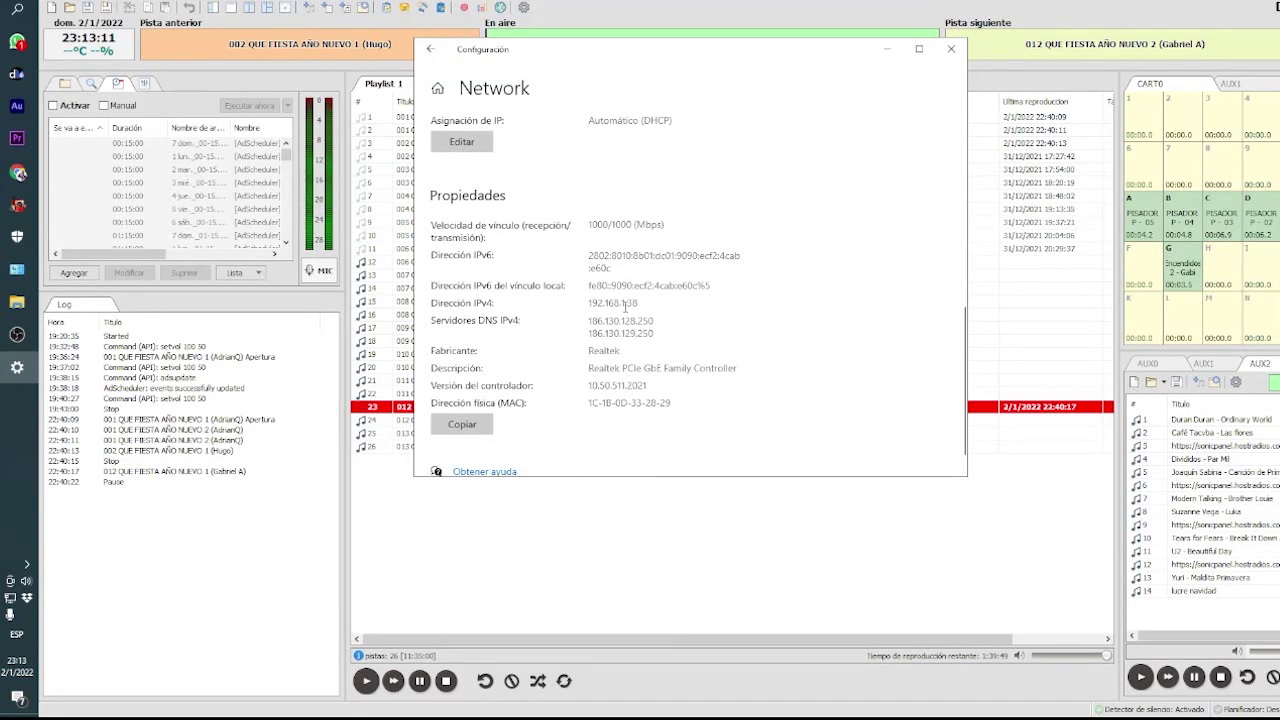
{"action": "scroll", "coordinate": [622, 304], "scroll_direction": "up", "scroll_amount": 2}
{"action": "scroll", "coordinate": [645, 325], "scroll_direction": "down", "scroll_amount": 1}
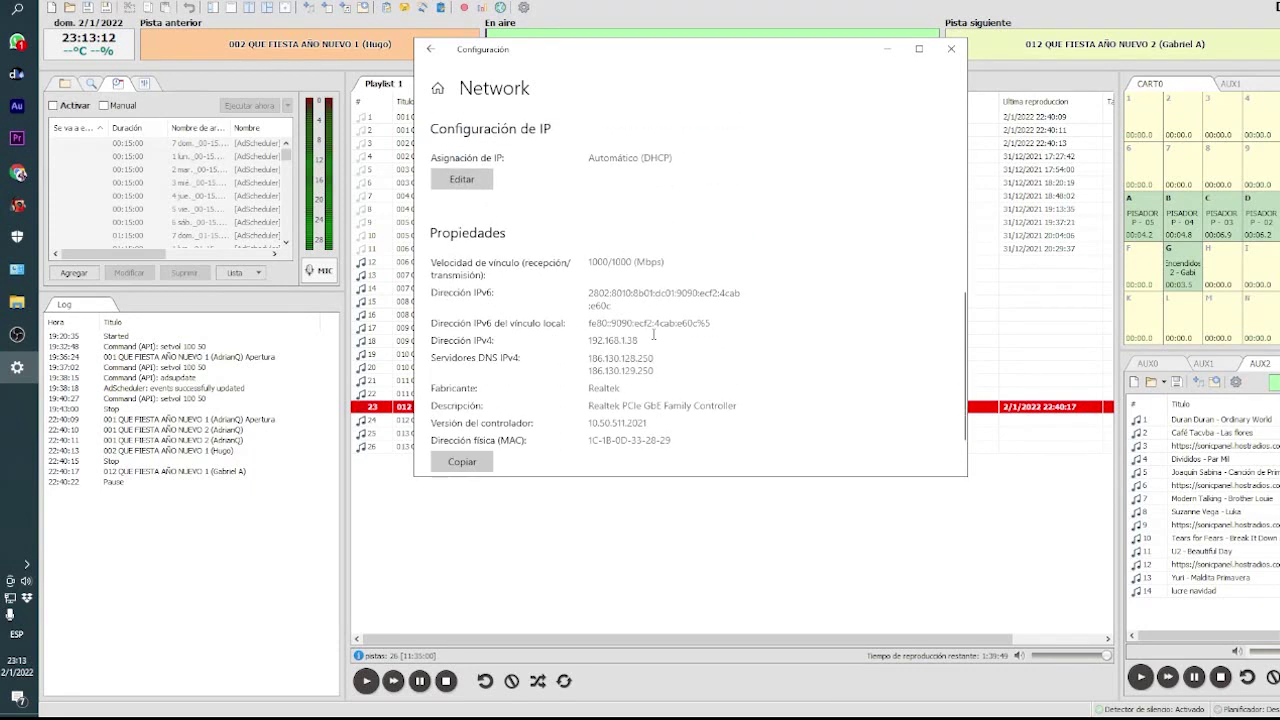
{"action": "left_click_drag", "start_coordinate": [642, 341], "coordinate": [589, 341]}
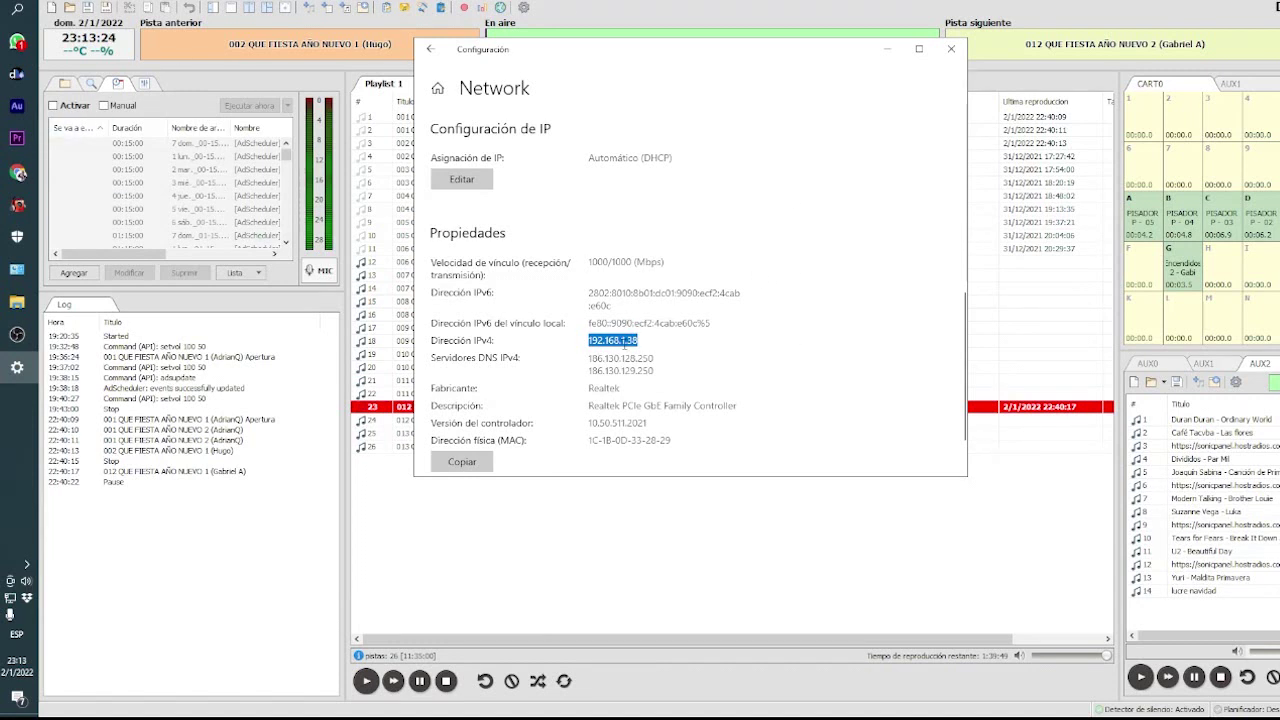
{"action": "scroll", "coordinate": [621, 352], "scroll_direction": "down", "scroll_amount": 1}
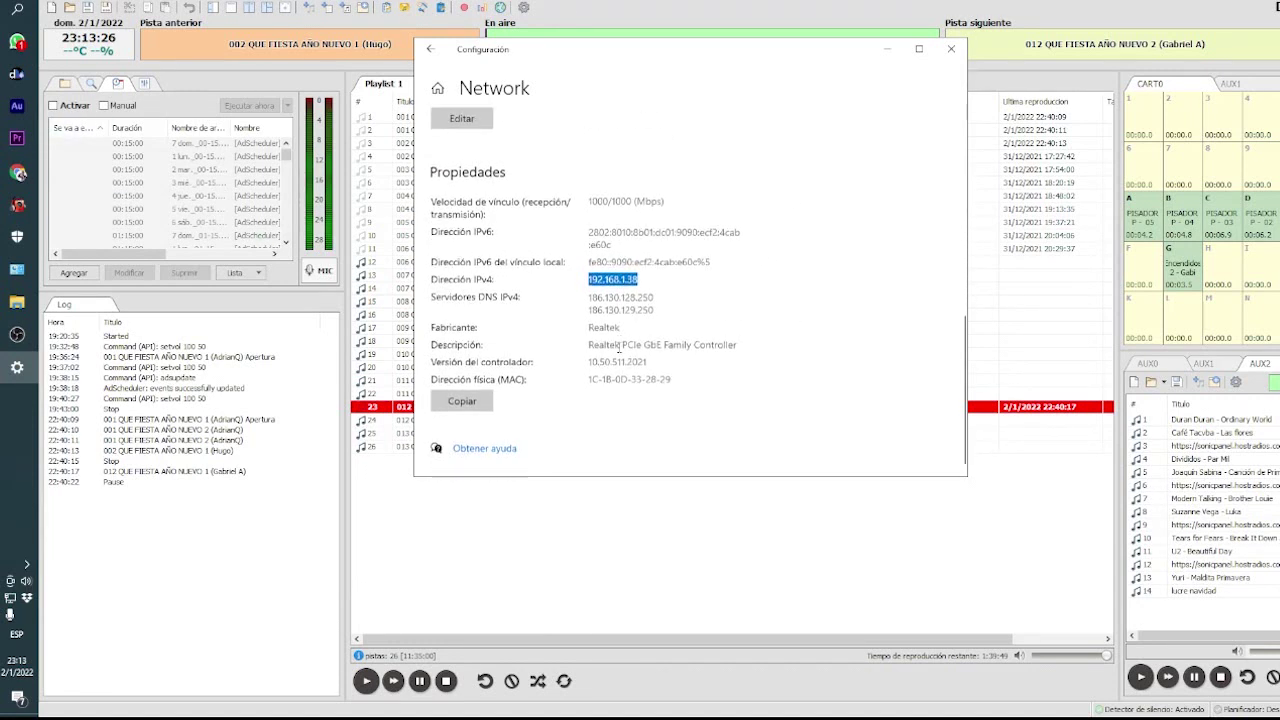
{"action": "scroll", "coordinate": [621, 347], "scroll_direction": "up", "scroll_amount": 1}
{"action": "scroll", "coordinate": [611, 291], "scroll_direction": "down", "scroll_amount": 1}
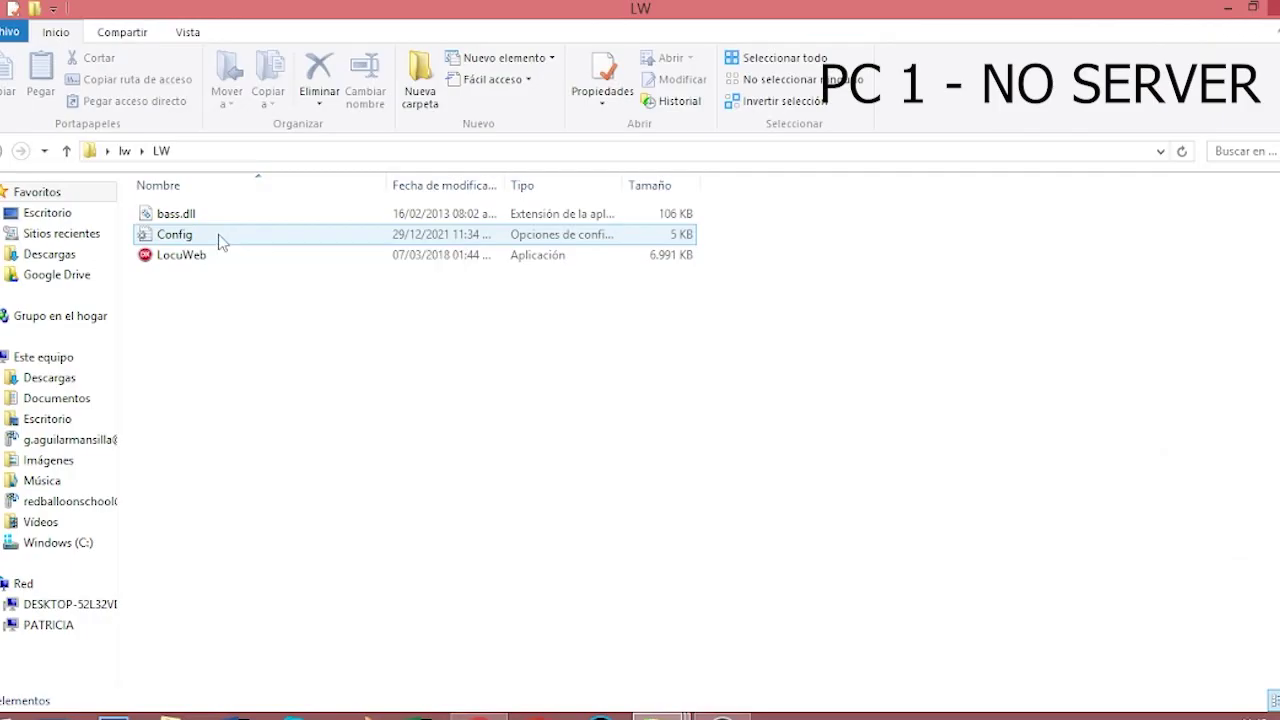
- Open the Config file in Notepad
{"action": "right_click", "coordinate": [221, 241]}
{"action": "left_click", "coordinate": [195, 245]}
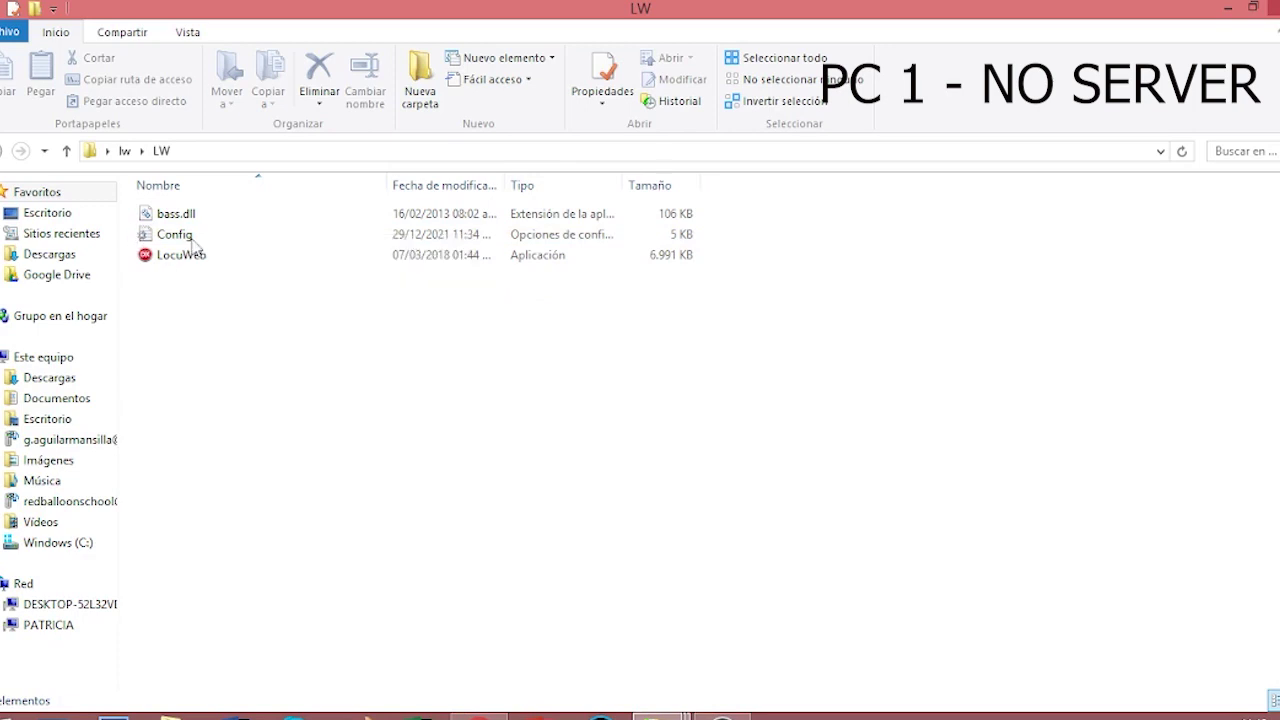
{"action": "left_click", "coordinate": [193, 243]}
{"action": "double_click", "coordinate": [193, 242]}
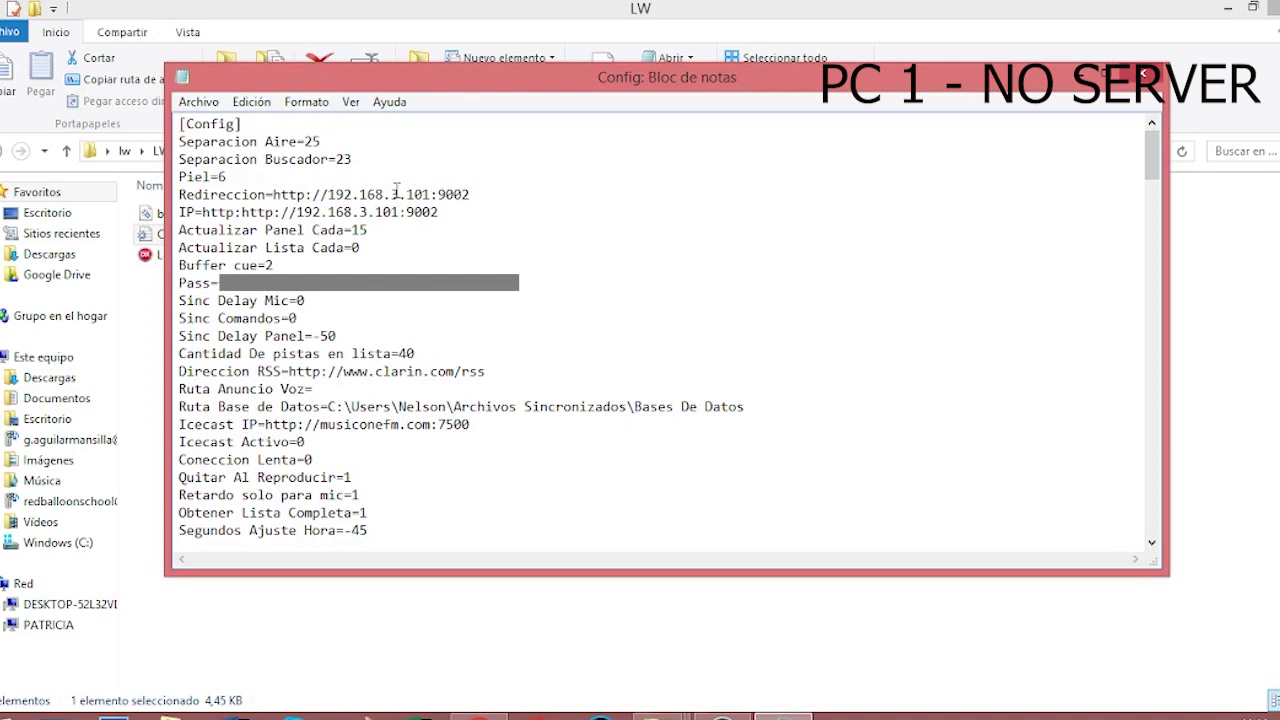
{"action": "double_click", "coordinate": [394, 194]}
{"action": "type", "text": "1"}
{"action": "left_click_drag", "start_coordinate": [406, 194], "coordinate": [431, 194]}
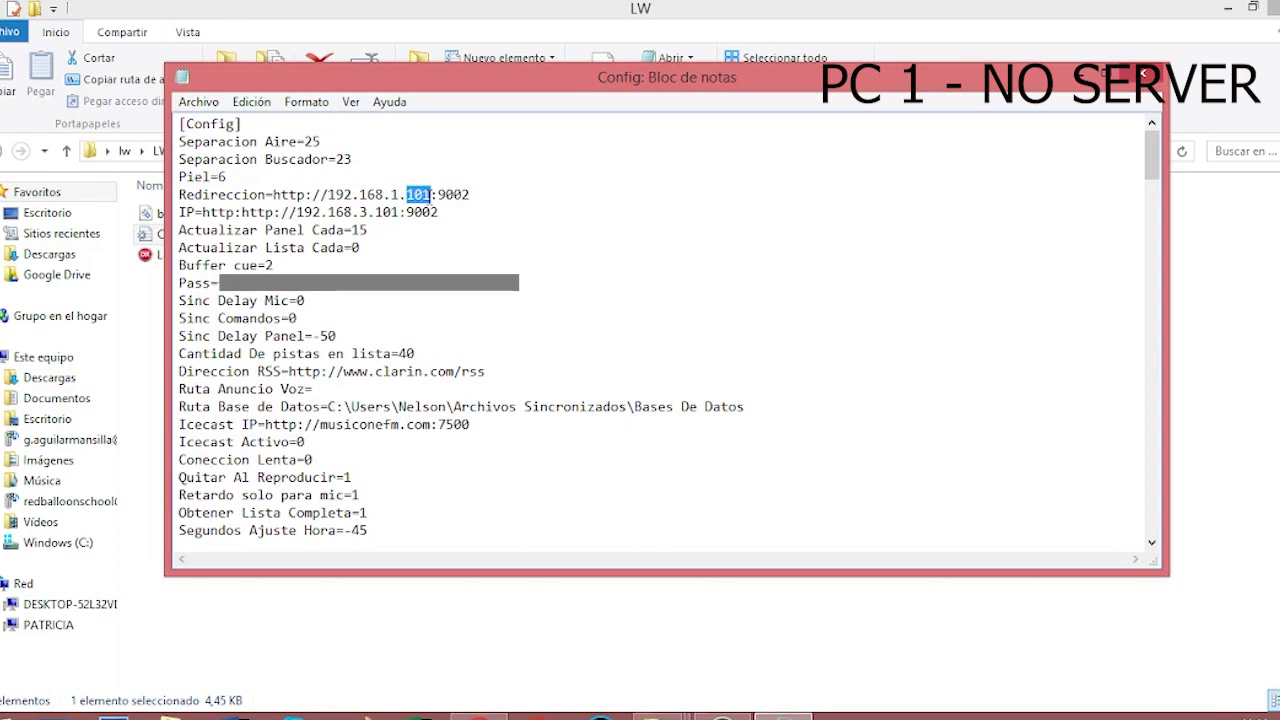
{"action": "type", "text": "38"}
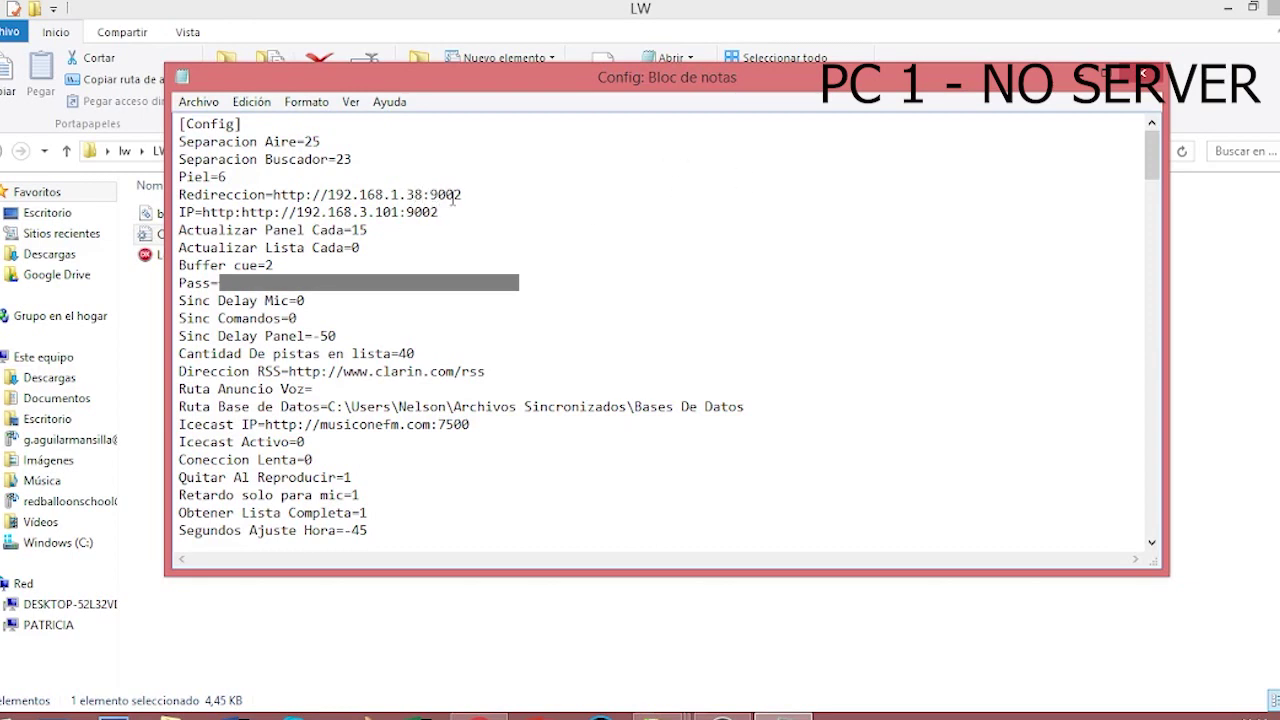
{"action": "left_click_drag", "start_coordinate": [455, 194], "coordinate": [471, 195]}
{"action": "type", "text": "0"}
- Copy that address over the IP value and type the server password after Pass=
{"action": "left_click_drag", "start_coordinate": [328, 195], "coordinate": [483, 199]}
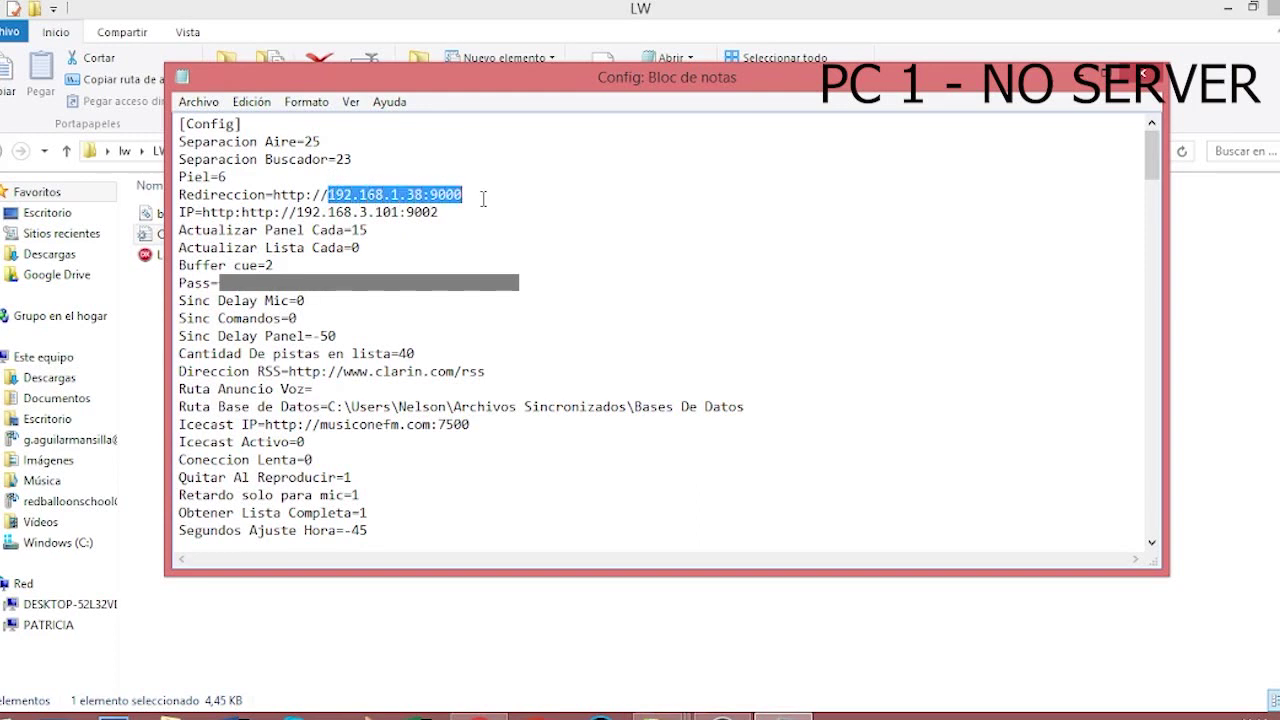
{"action": "right_click", "coordinate": [421, 187]}
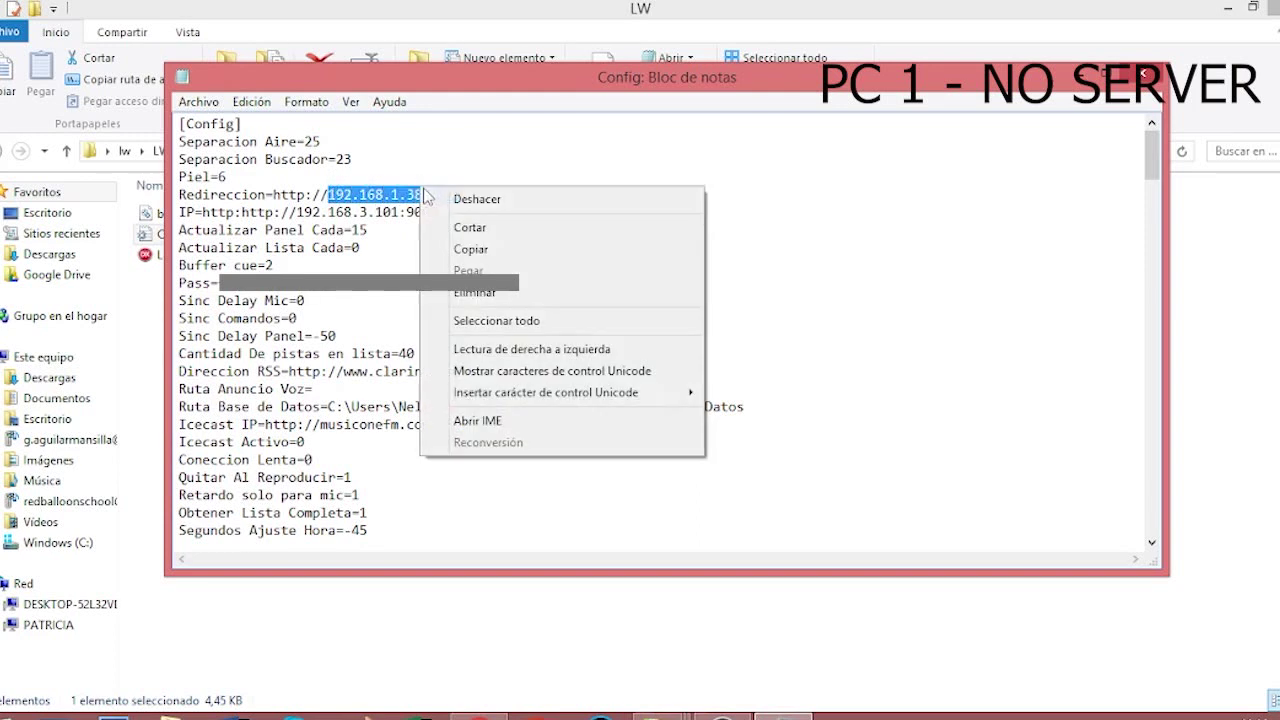
{"action": "left_click", "coordinate": [468, 249]}
{"action": "left_click", "coordinate": [297, 212]}
{"action": "left_click_drag", "start_coordinate": [297, 212], "coordinate": [465, 213]}
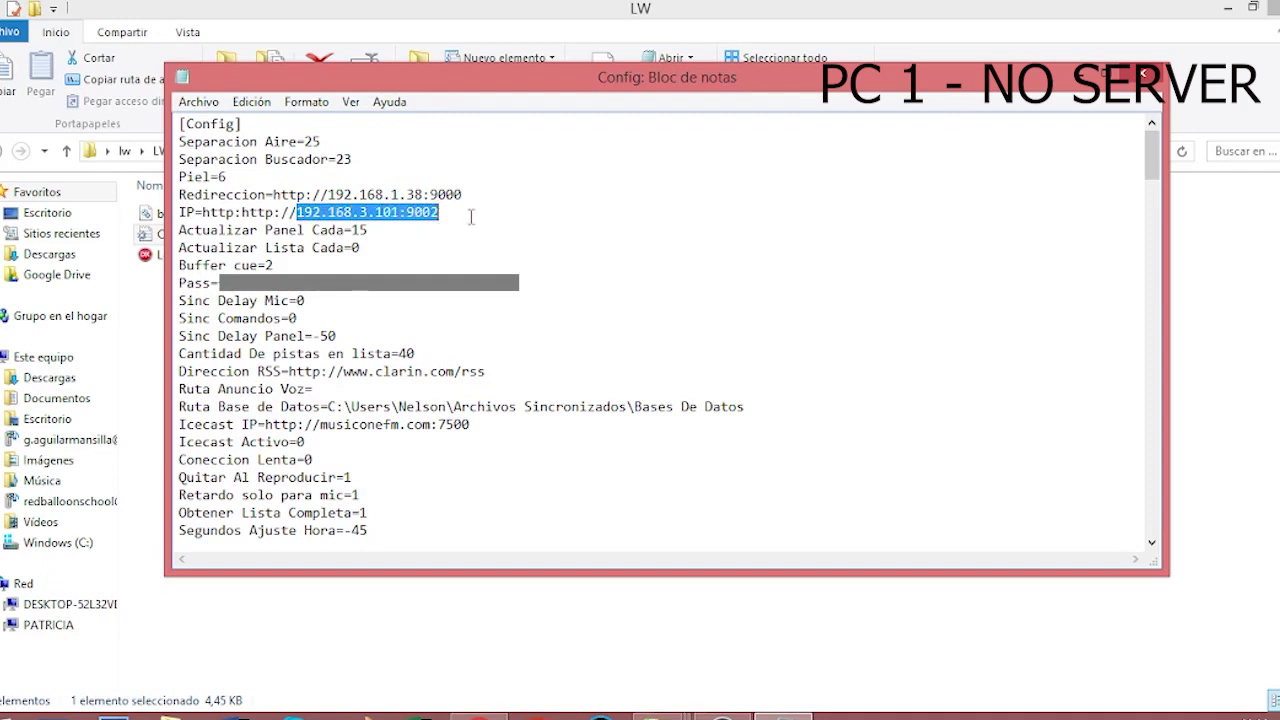
{"action": "right_click", "coordinate": [398, 217]}
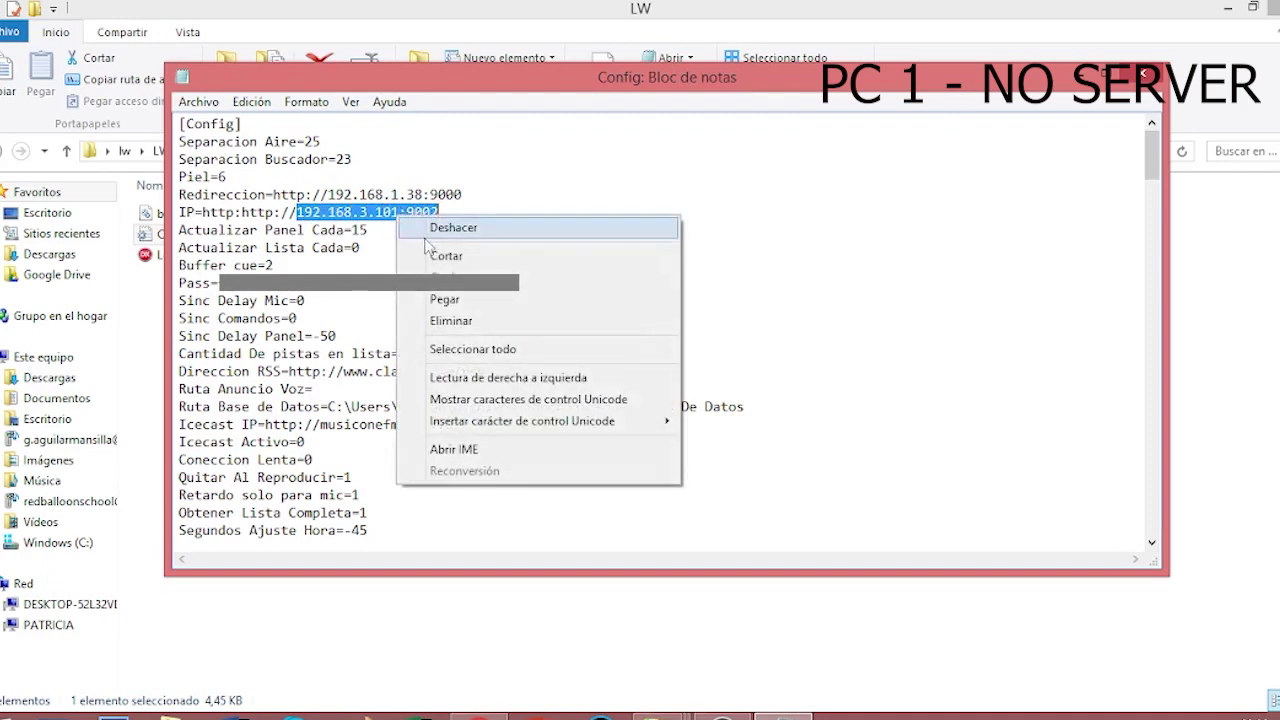
{"action": "left_click", "coordinate": [461, 300]}
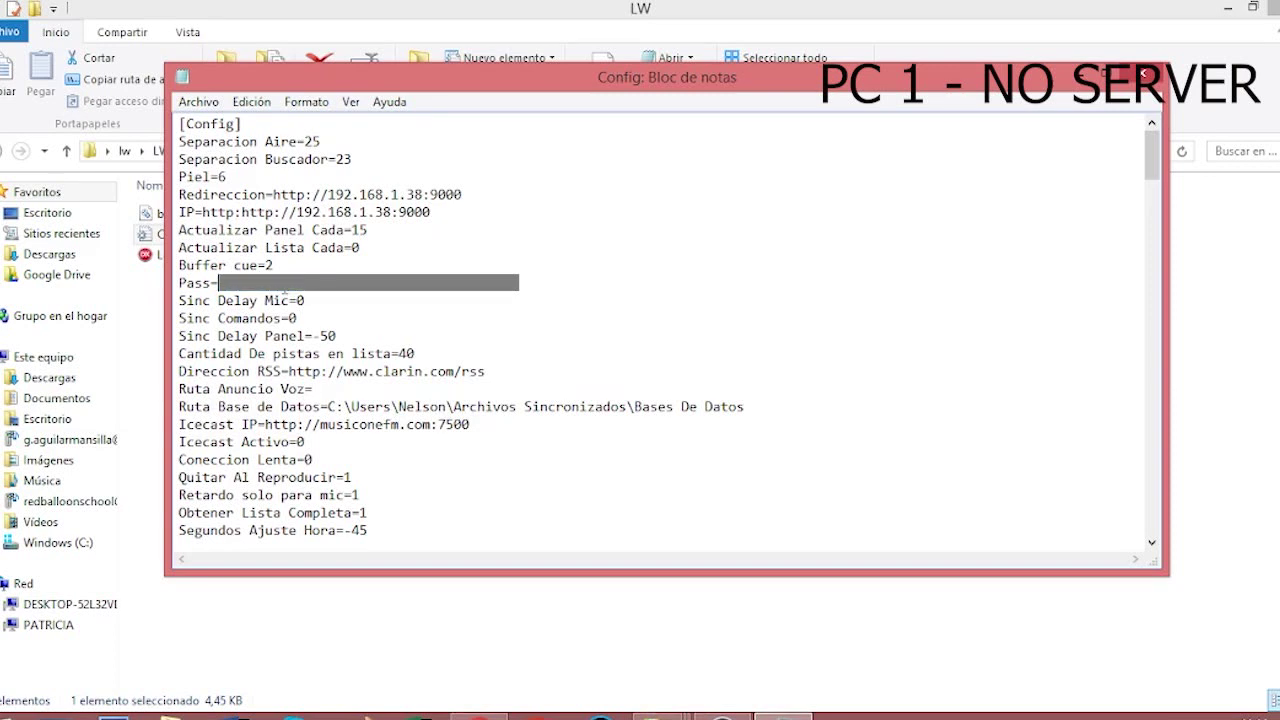
{"action": "type", "text": "12"}
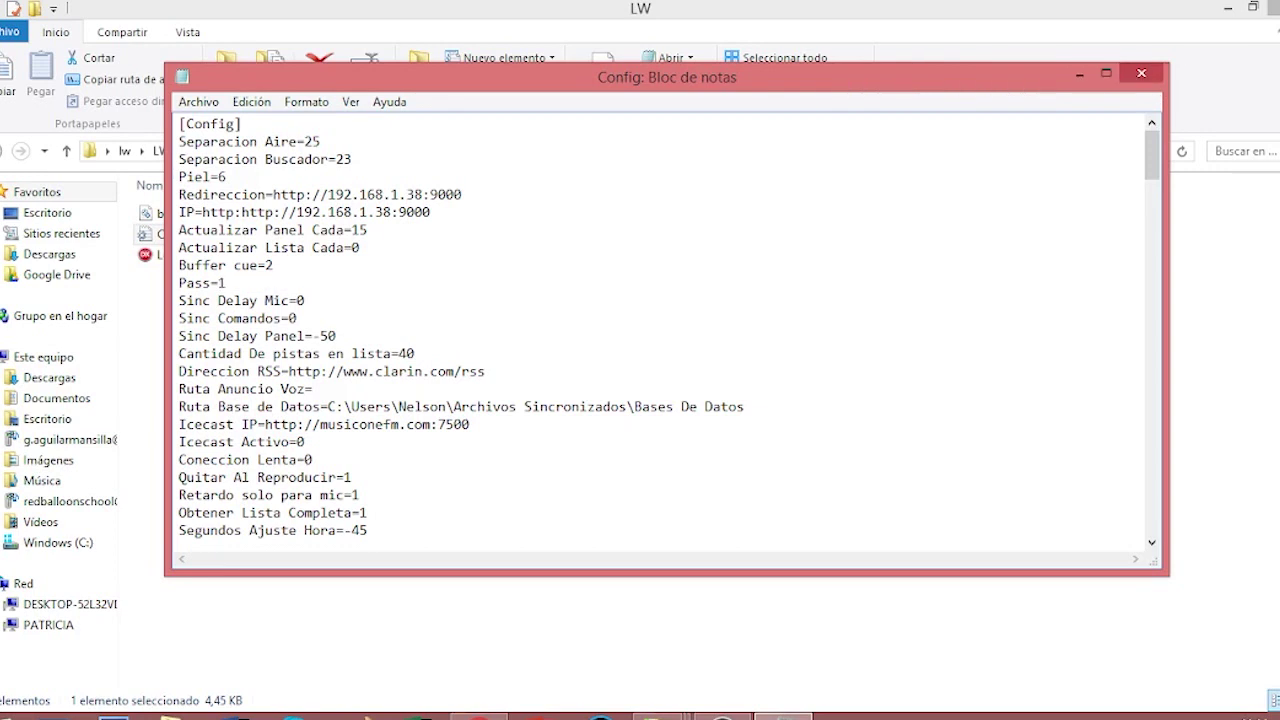
{"action": "type", "text": "345"}
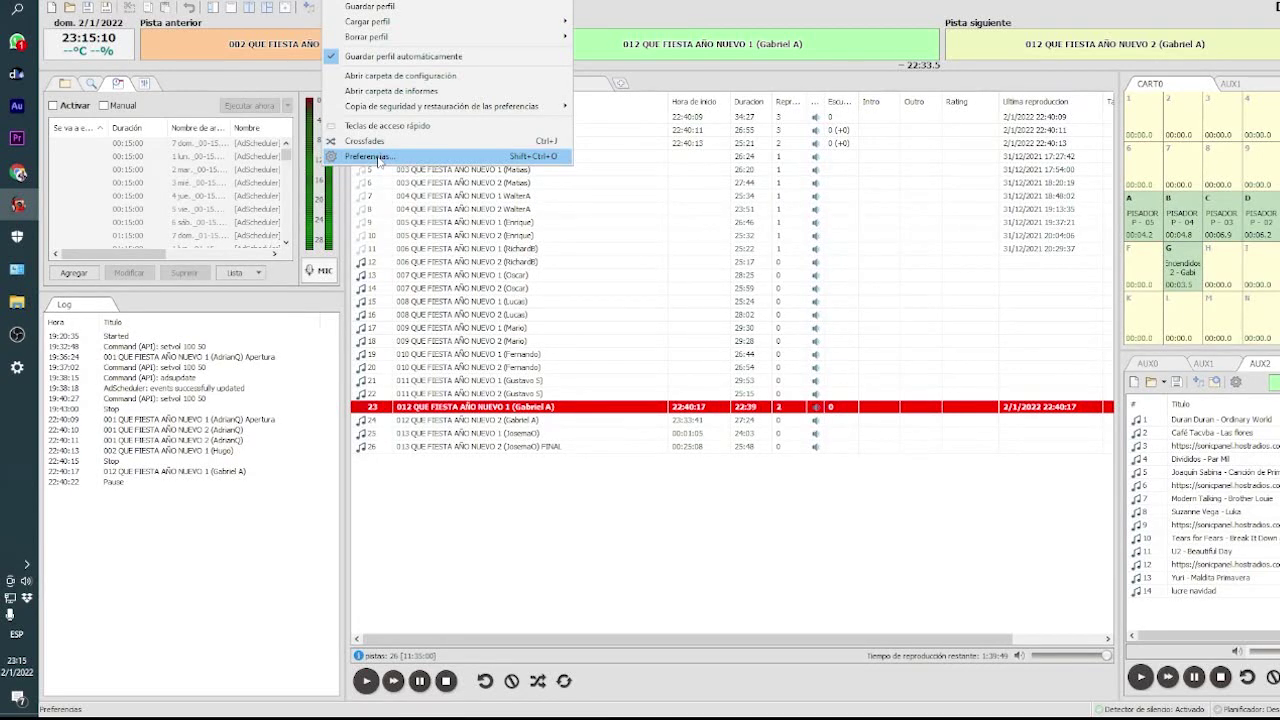
{"action": "left_click", "coordinate": [370, 157]}
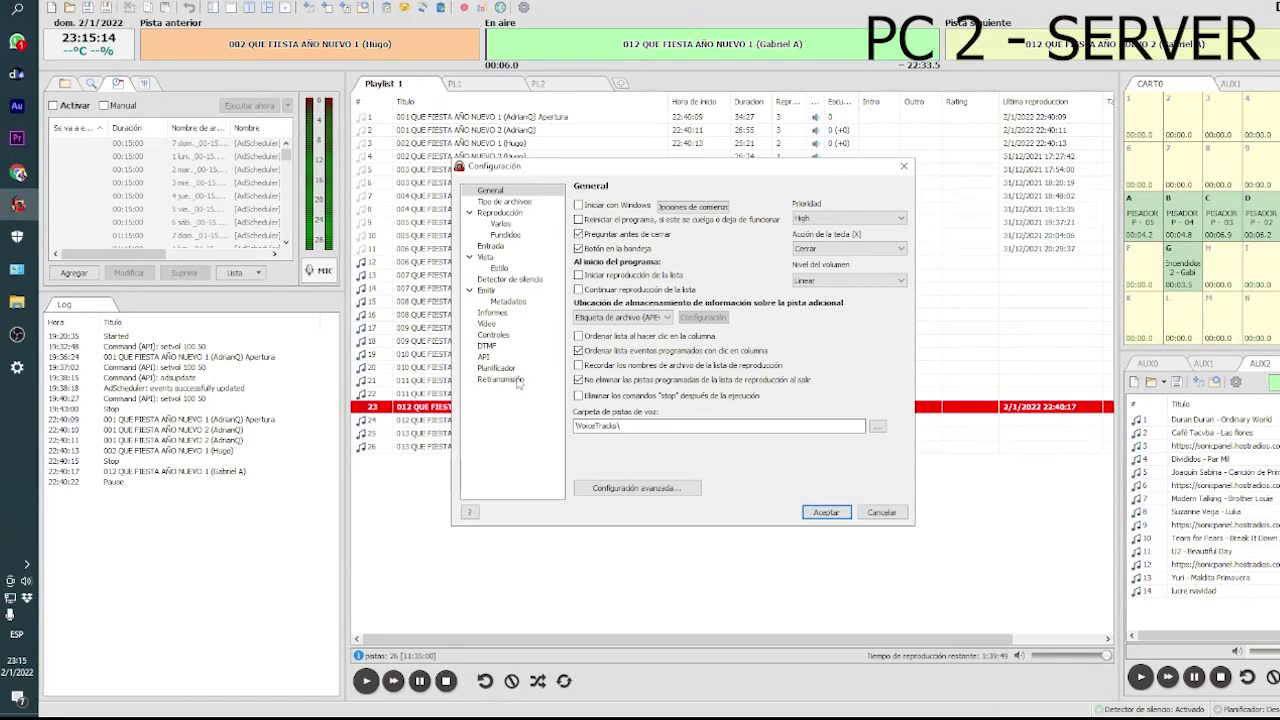
{"action": "left_click", "coordinate": [485, 357]}
{"action": "left_click", "coordinate": [578, 280]}
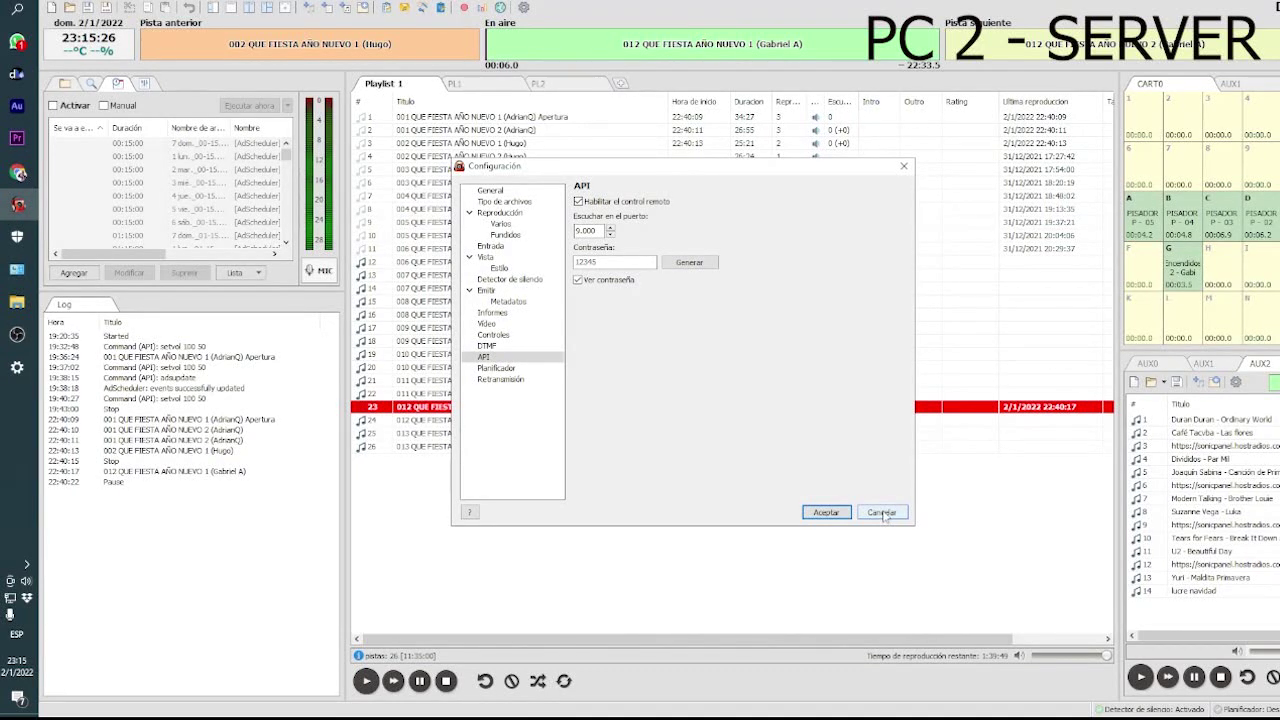
{"action": "left_click", "coordinate": [883, 513]}
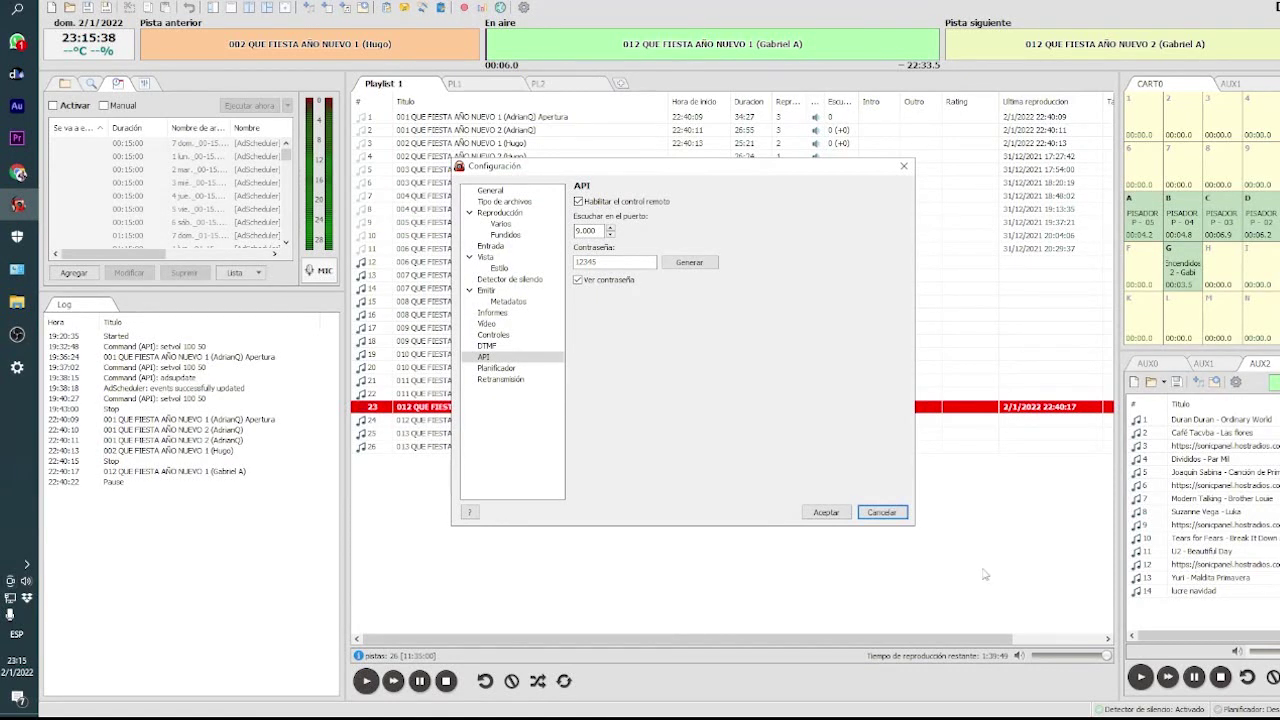
- Discard the settings, play track 23 on air, and drag the volume to 60 then 0
{"action": "left_click", "coordinate": [881, 512]}
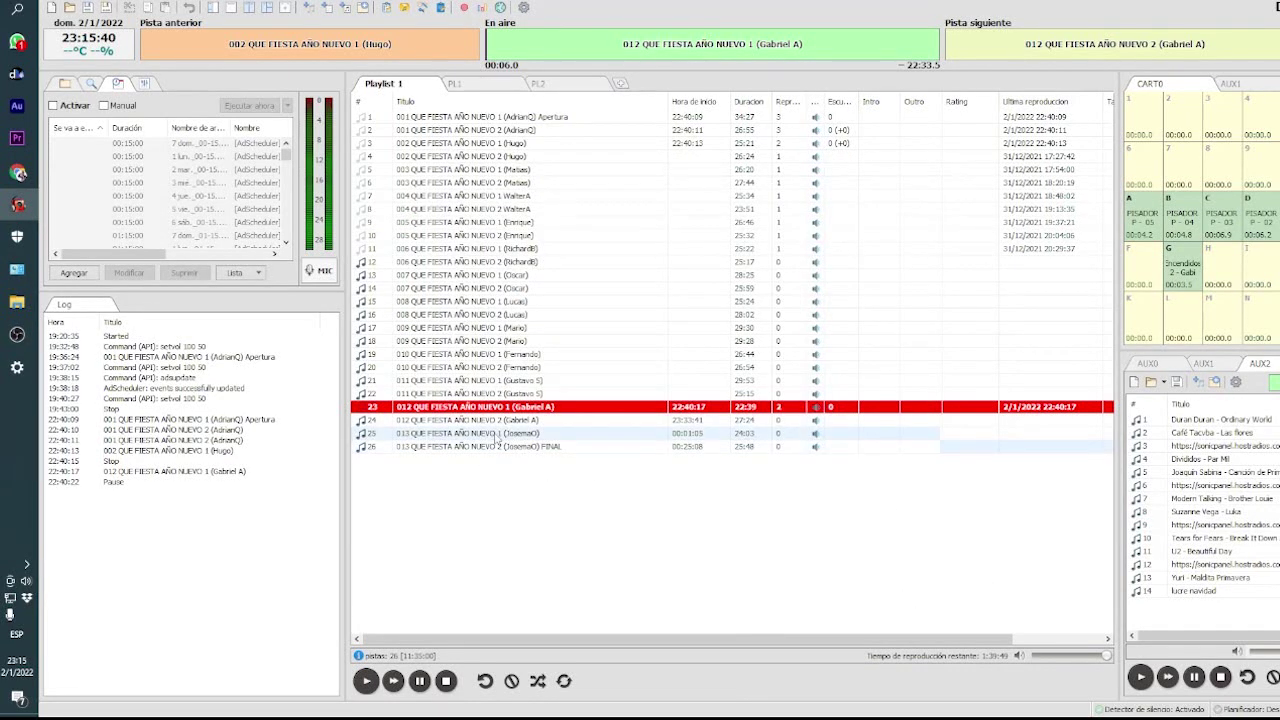
{"action": "double_click", "coordinate": [489, 410]}
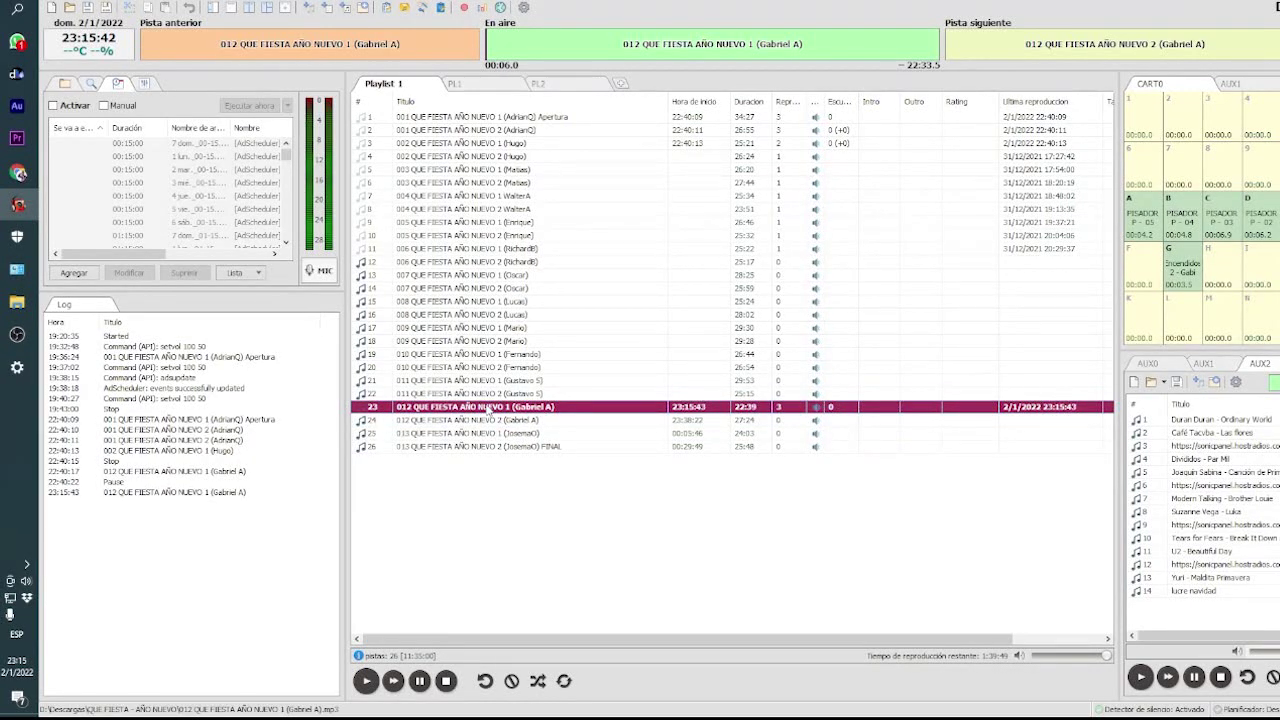
{"action": "left_click_drag", "start_coordinate": [1107, 660], "coordinate": [1080, 666]}
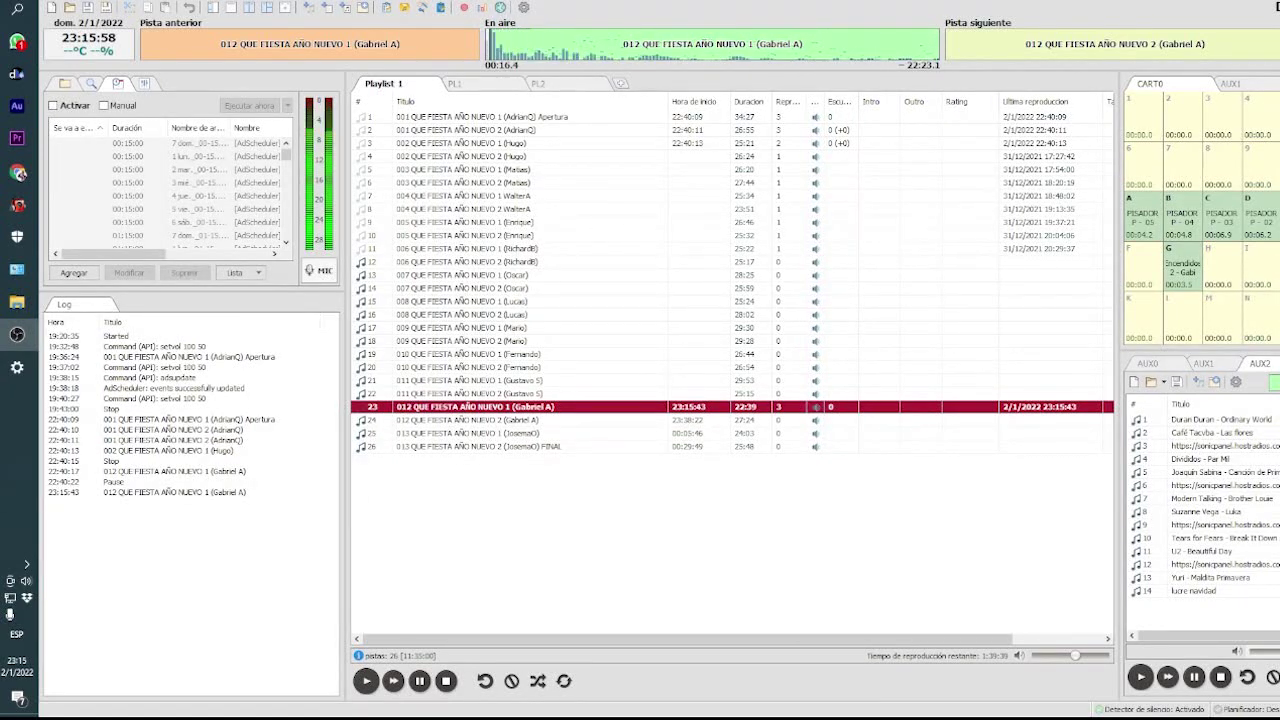
{"action": "mouse_move", "coordinate": [1075, 655]}
{"action": "left_mouse_down"}
{"action": "mouse_move", "coordinate": [1034, 655]}
{"action": "mouse_move", "coordinate": [1050, 655]}
{"action": "left_mouse_up"}
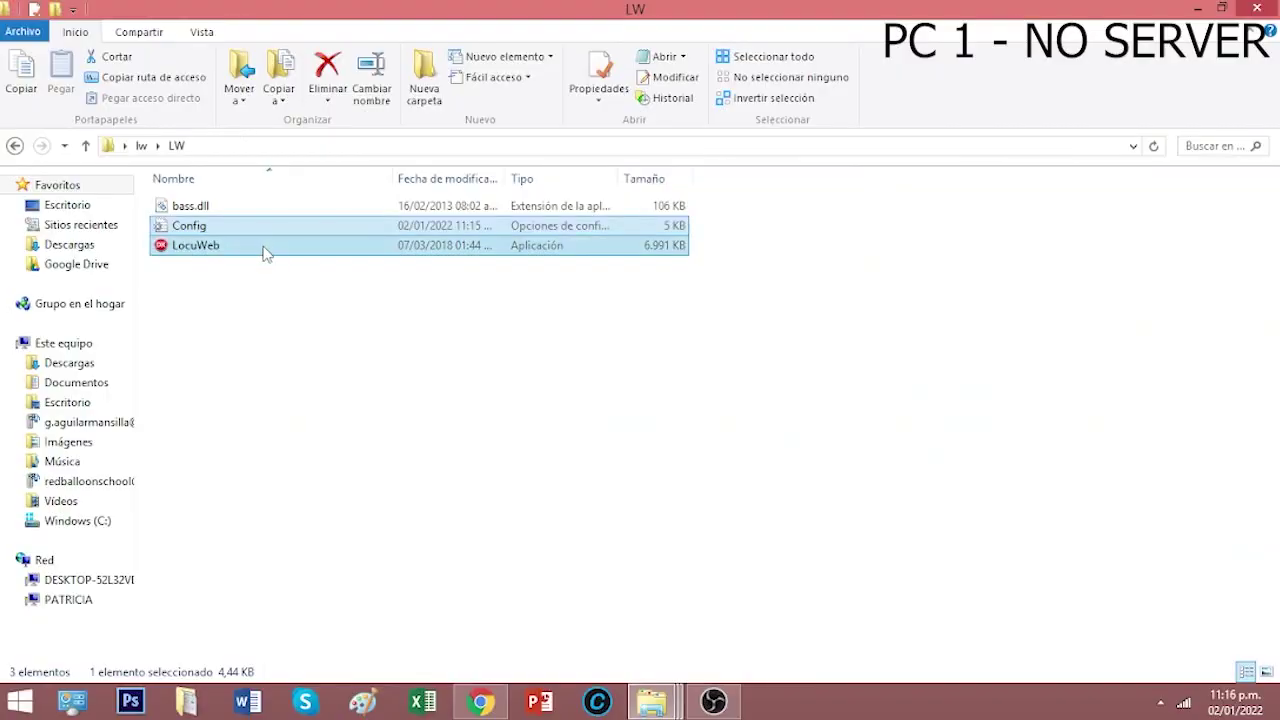
{"action": "left_click", "coordinate": [265, 248]}
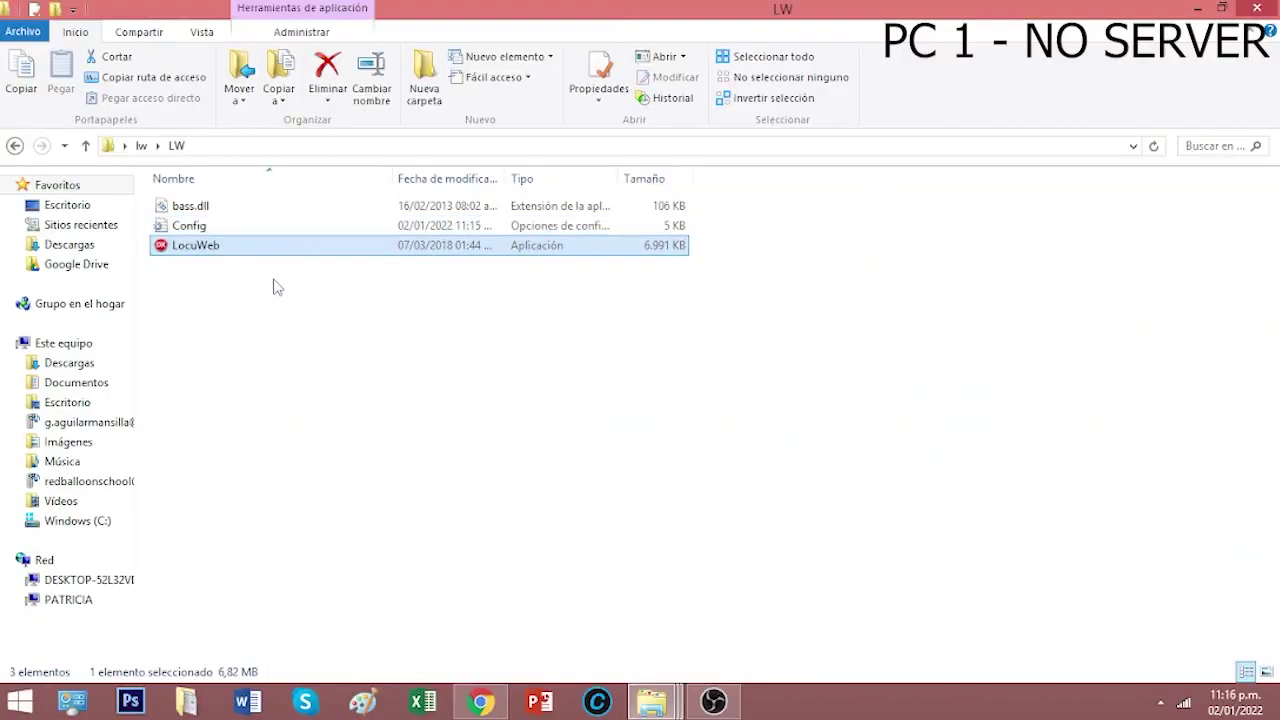
{"action": "double_click", "coordinate": [181, 248]}
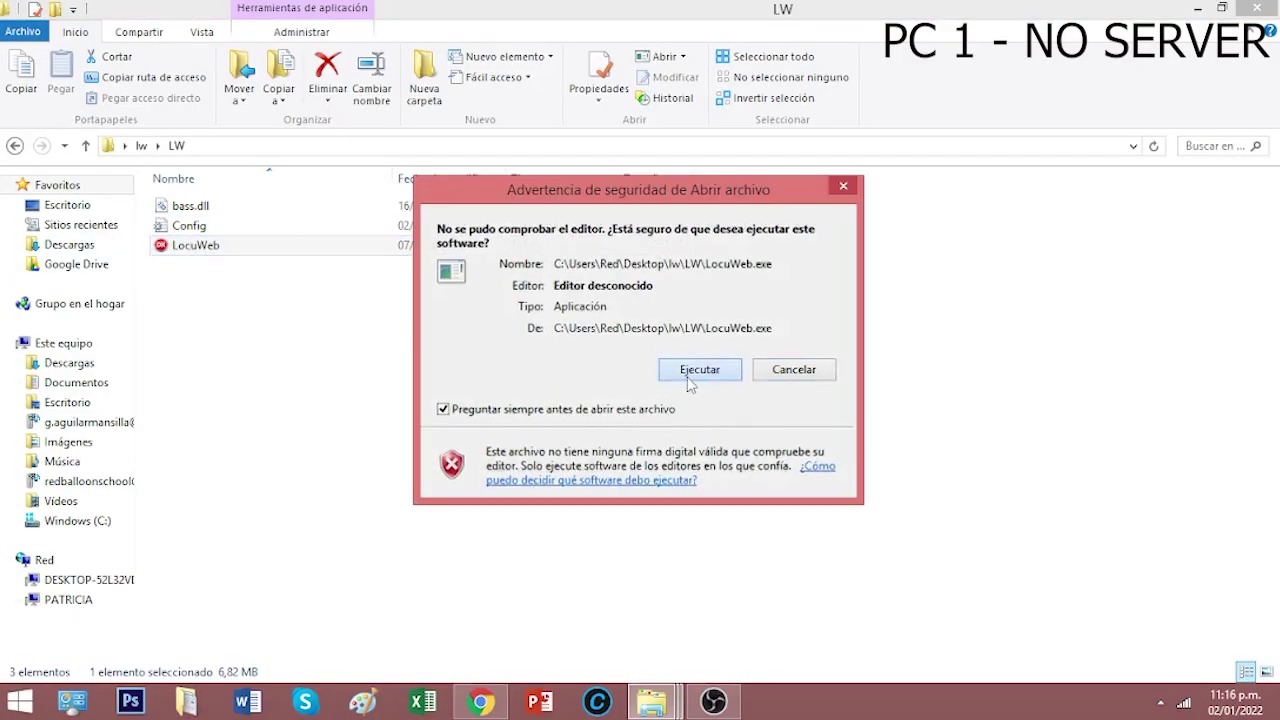
{"action": "left_click", "coordinate": [694, 372]}
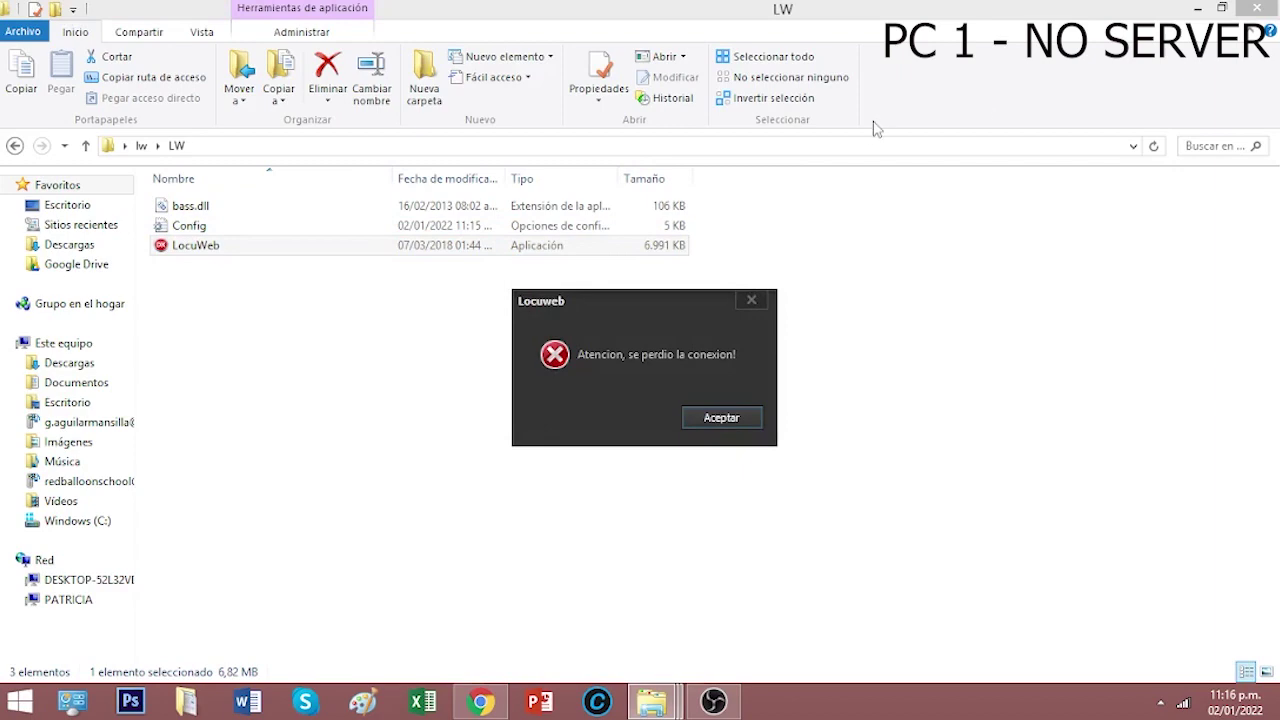
{"action": "left_click", "coordinate": [727, 420]}
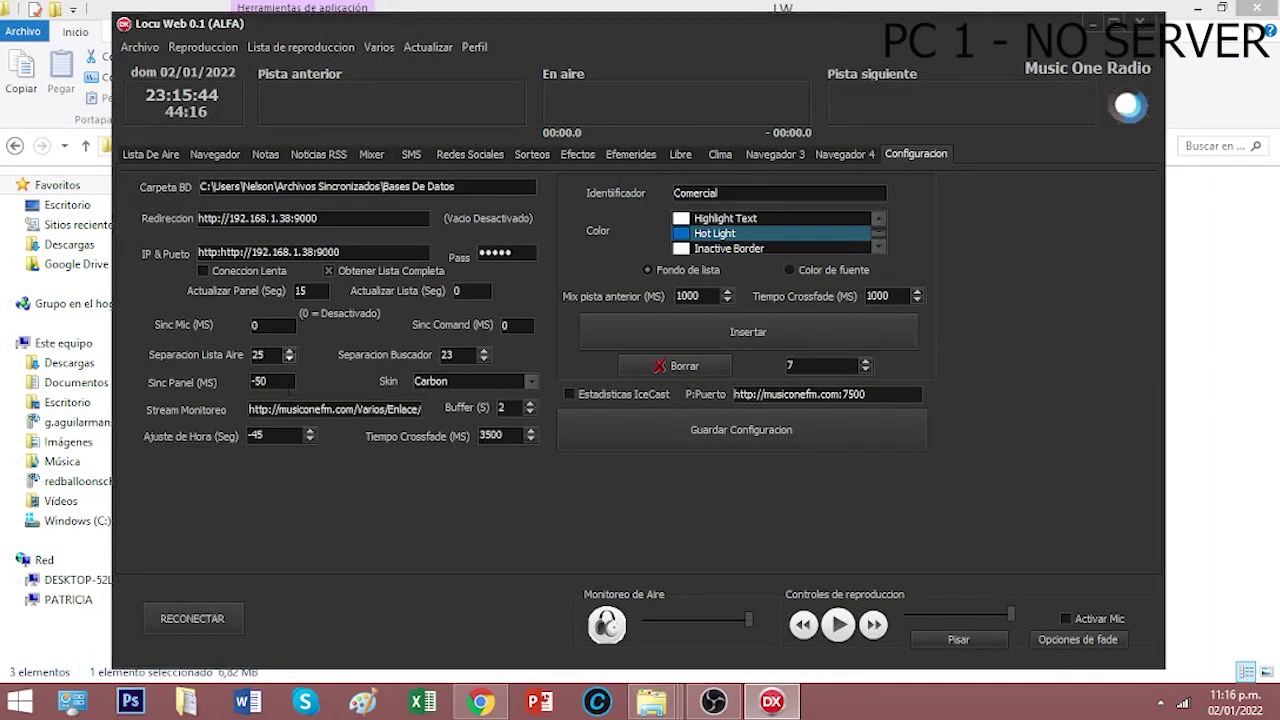
{"action": "left_click", "coordinate": [212, 618]}
{"action": "left_click", "coordinate": [690, 420]}
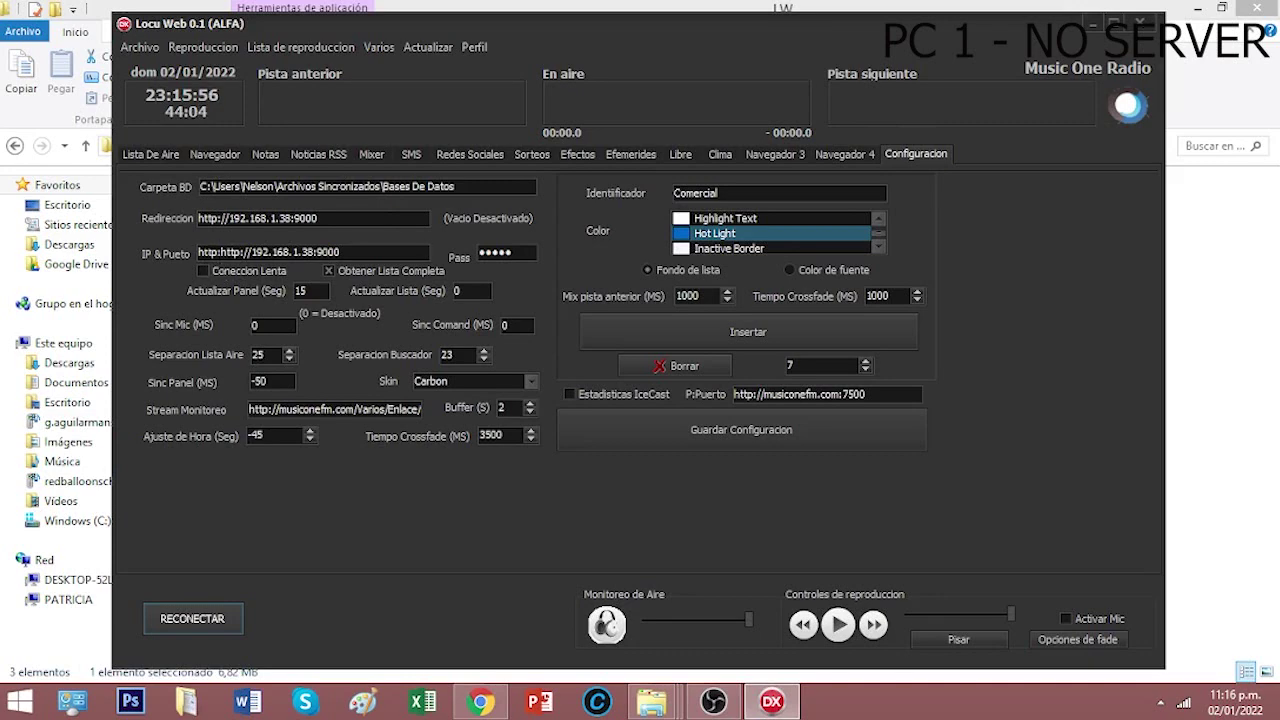
{"action": "left_click", "coordinate": [1140, 20]}
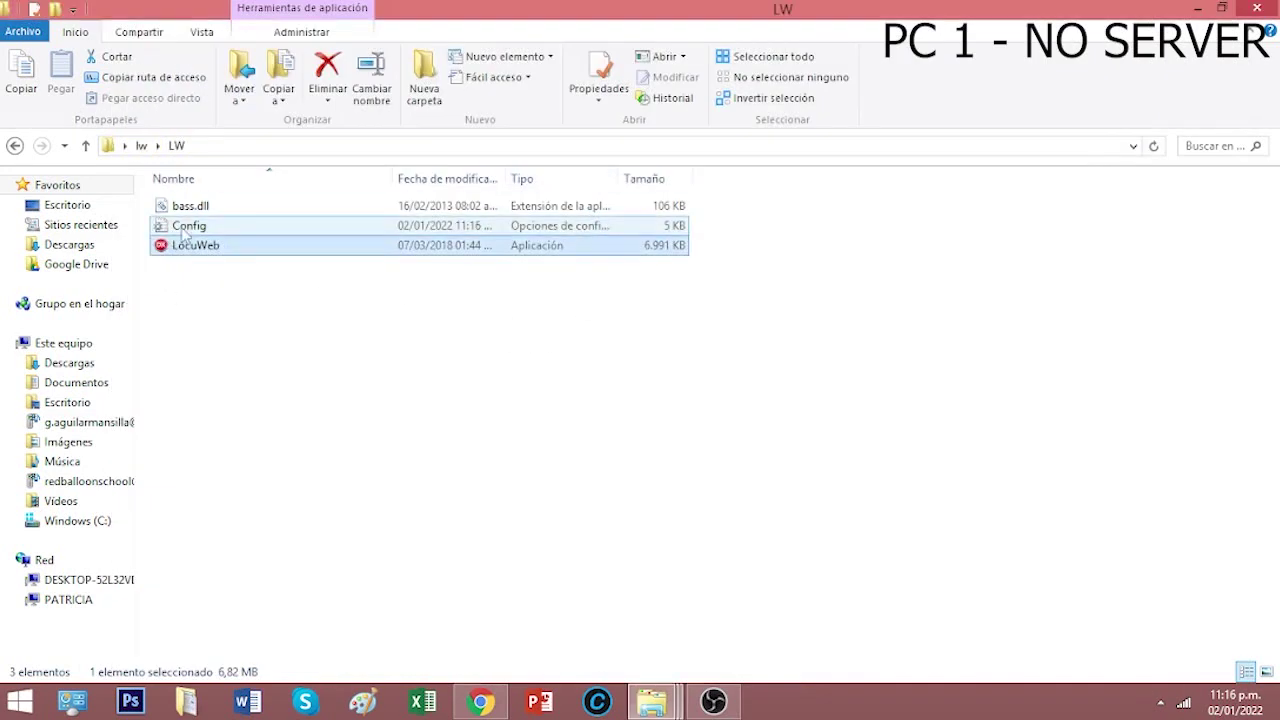
- Reopen Config and delete the duplicated http: prefix on the IP line
{"action": "double_click", "coordinate": [185, 230]}
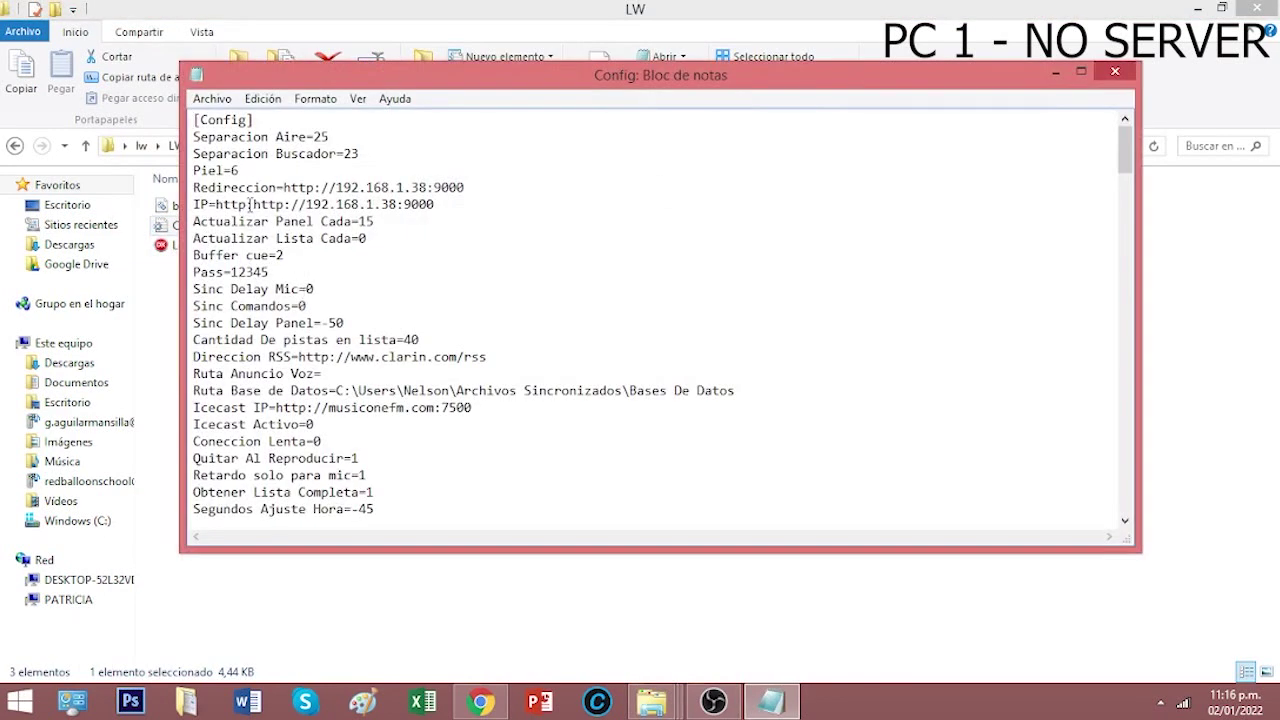
{"action": "left_click_drag", "start_coordinate": [246, 204], "coordinate": [231, 204]}
{"action": "key", "text": "Delete"}
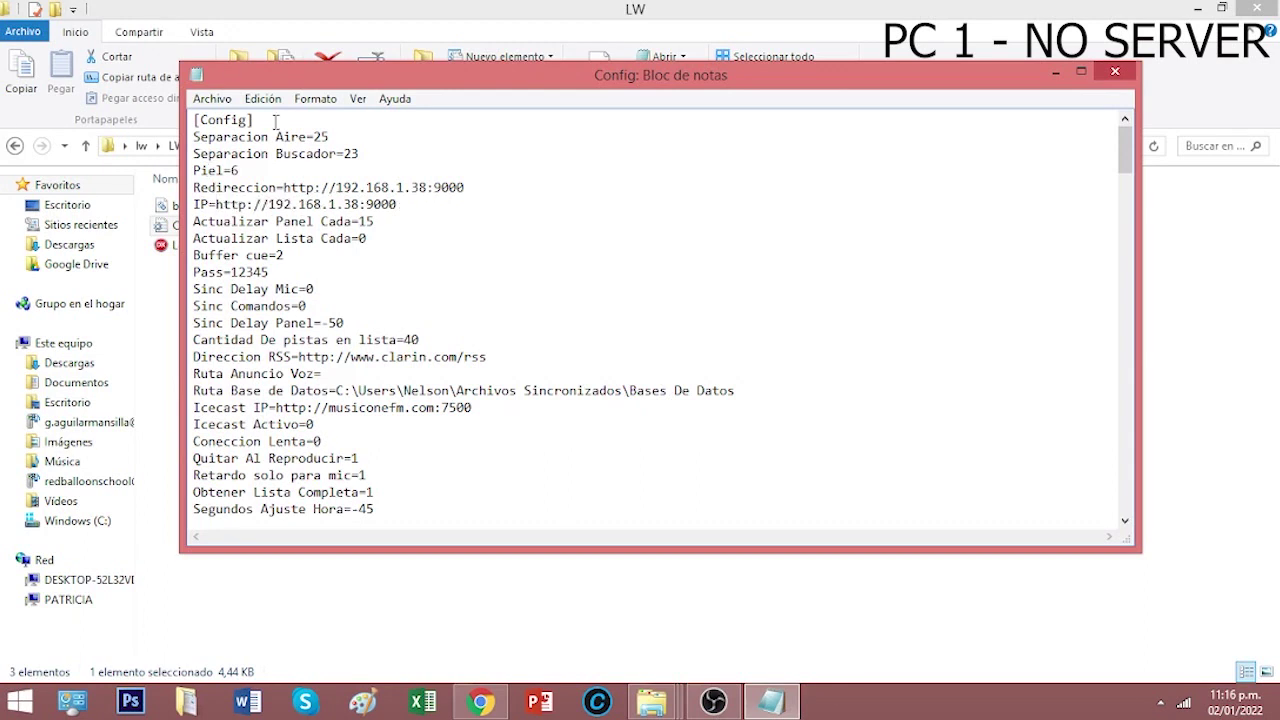
- Save Config with Archivo > Guardar, close Notepad, and launch LocuWeb
{"action": "left_click", "coordinate": [212, 98]}
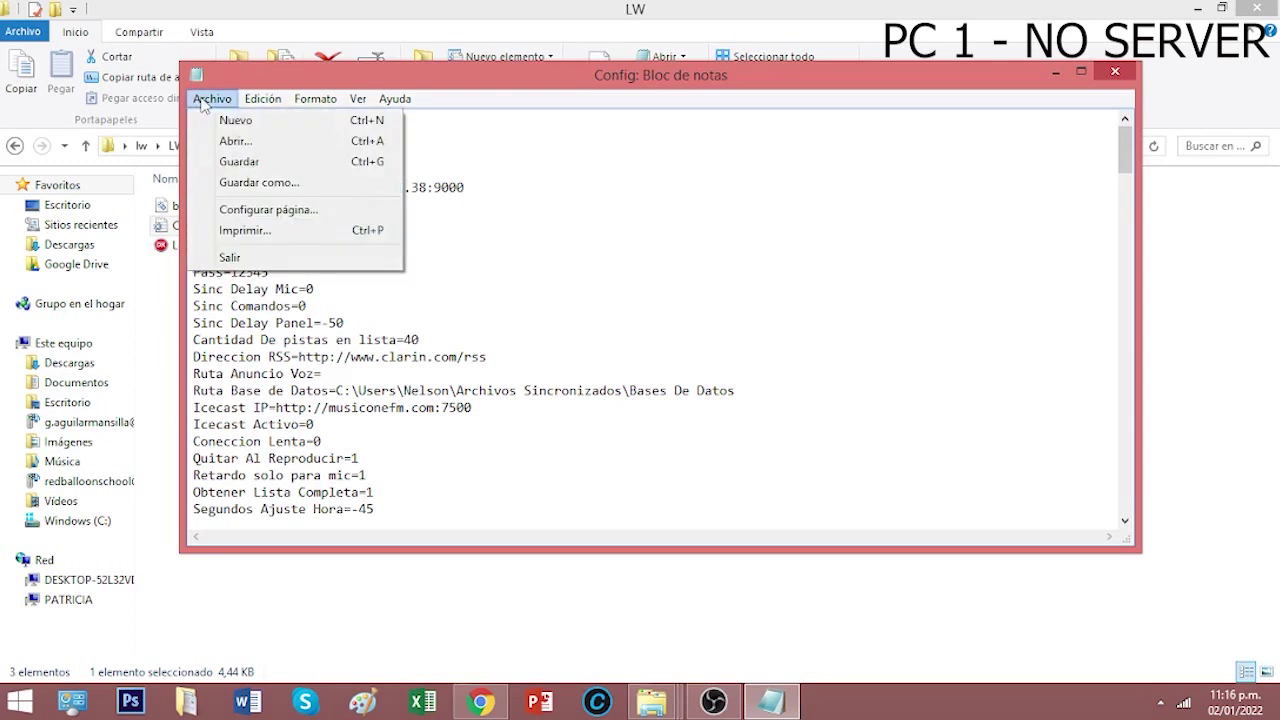
{"action": "left_click", "coordinate": [267, 163]}
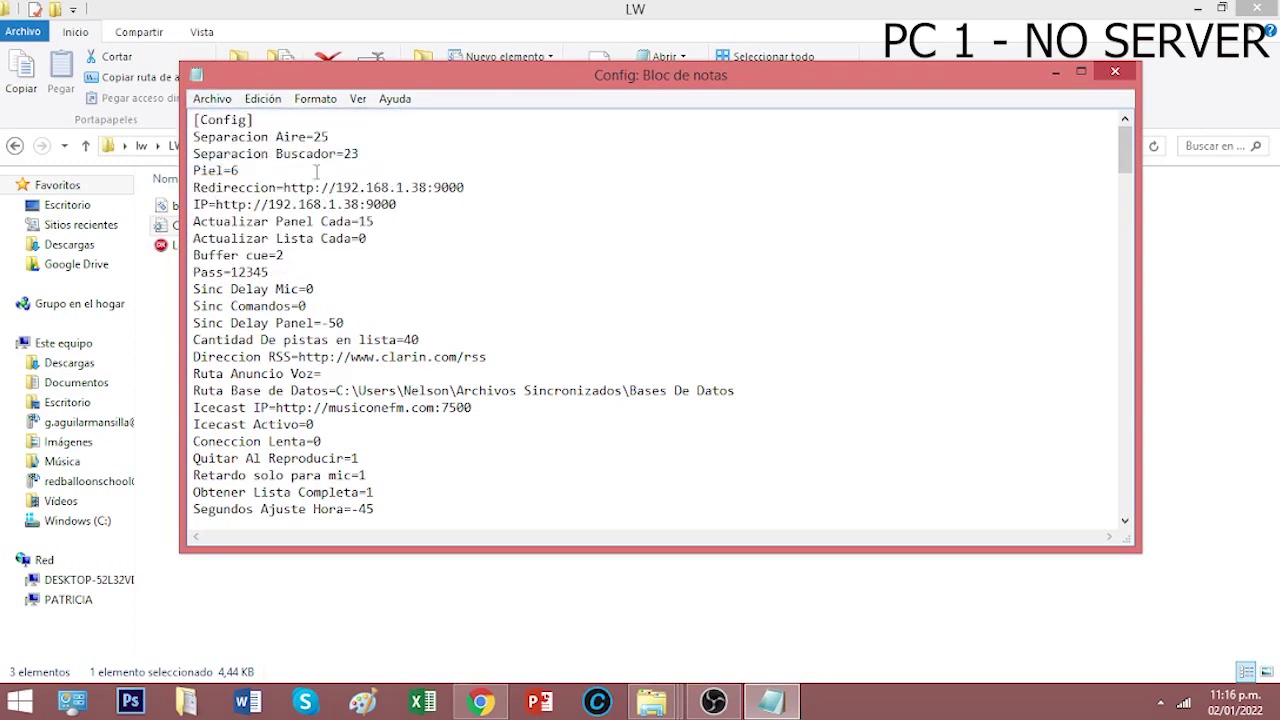
{"action": "left_click", "coordinate": [208, 99]}
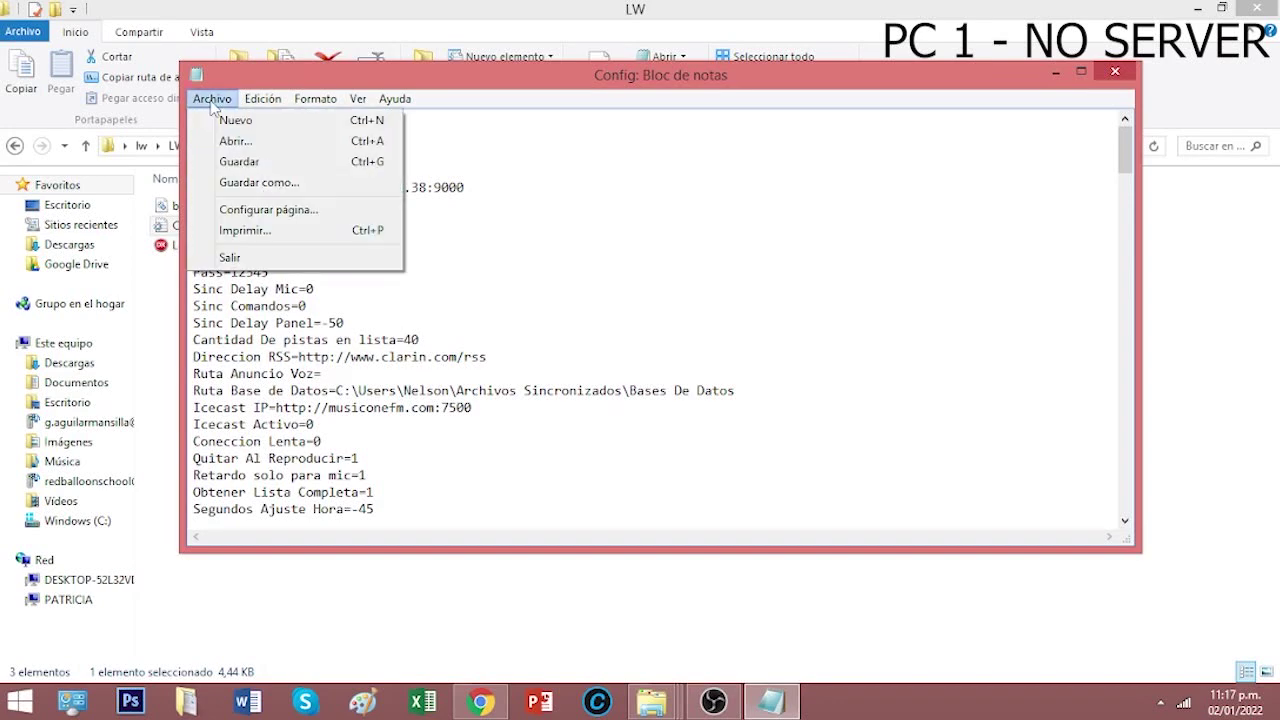
{"action": "left_click", "coordinate": [237, 162]}
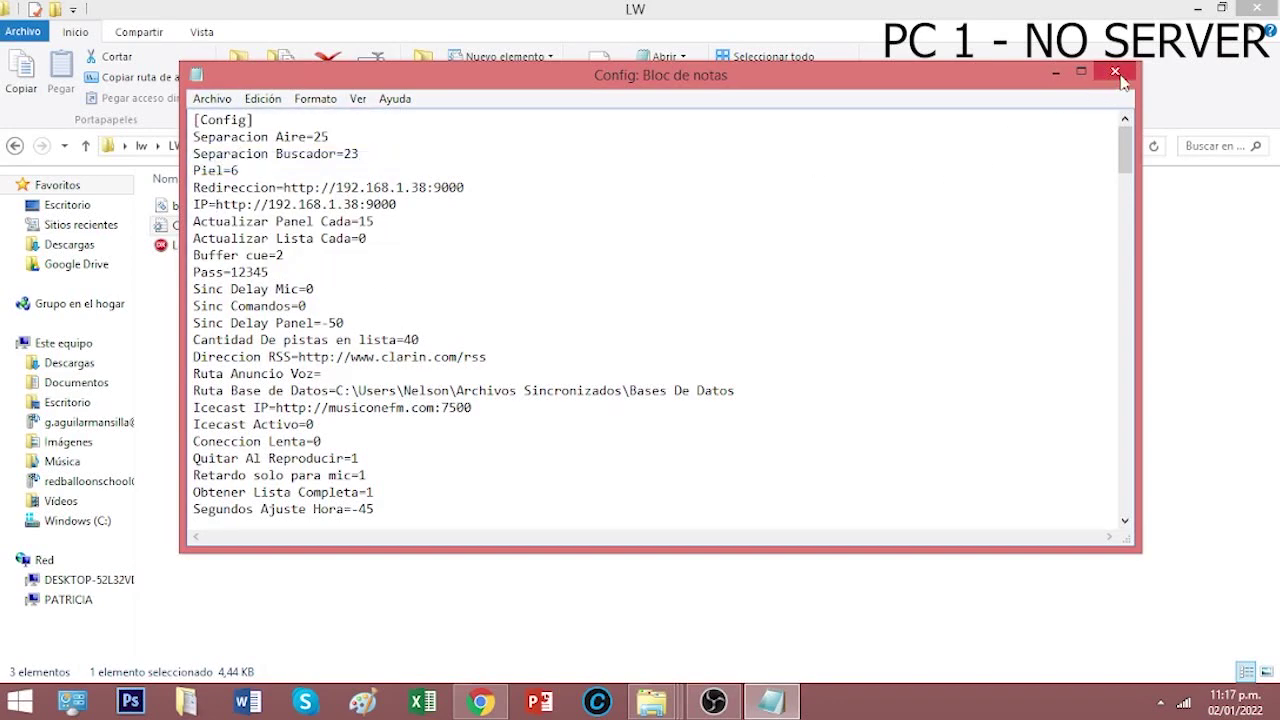
{"action": "left_click", "coordinate": [1115, 71]}
{"action": "double_click", "coordinate": [210, 251]}
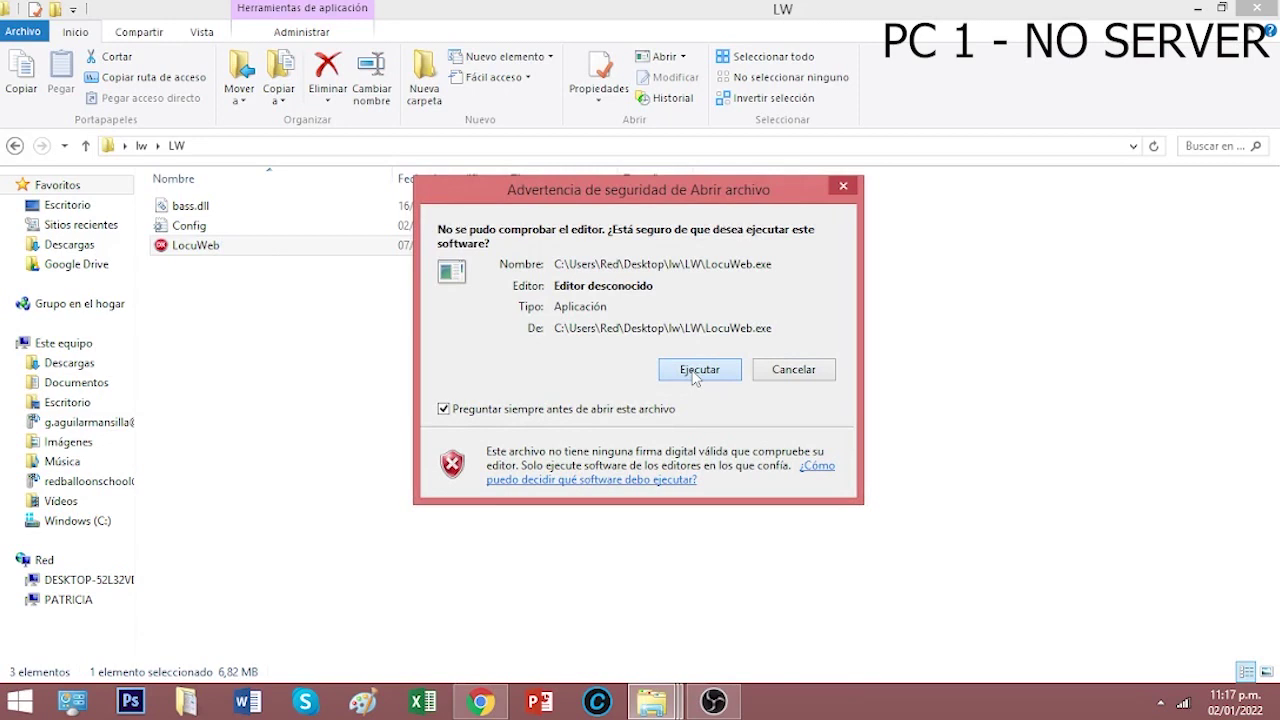
- Allow LocuWeb to run, show the Lista De Aire playlist, and lower Monitoreo de Aire
{"action": "left_click", "coordinate": [696, 370]}
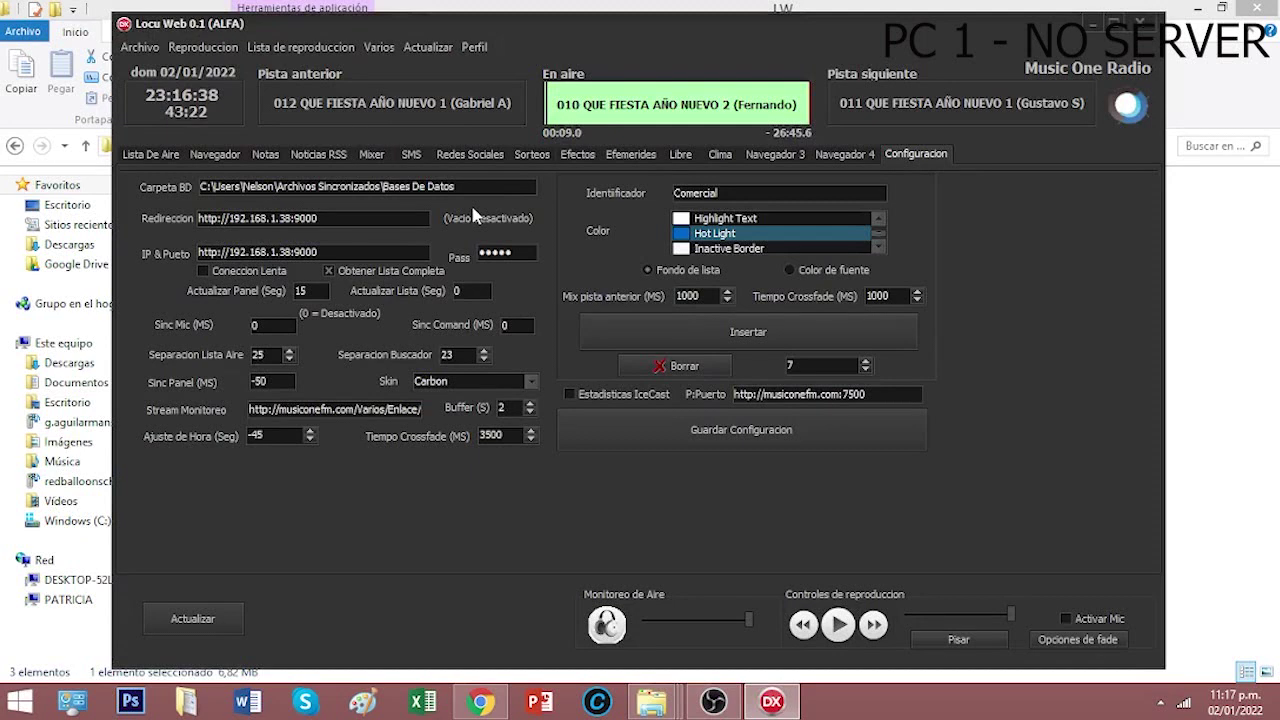
{"action": "left_click", "coordinate": [170, 157]}
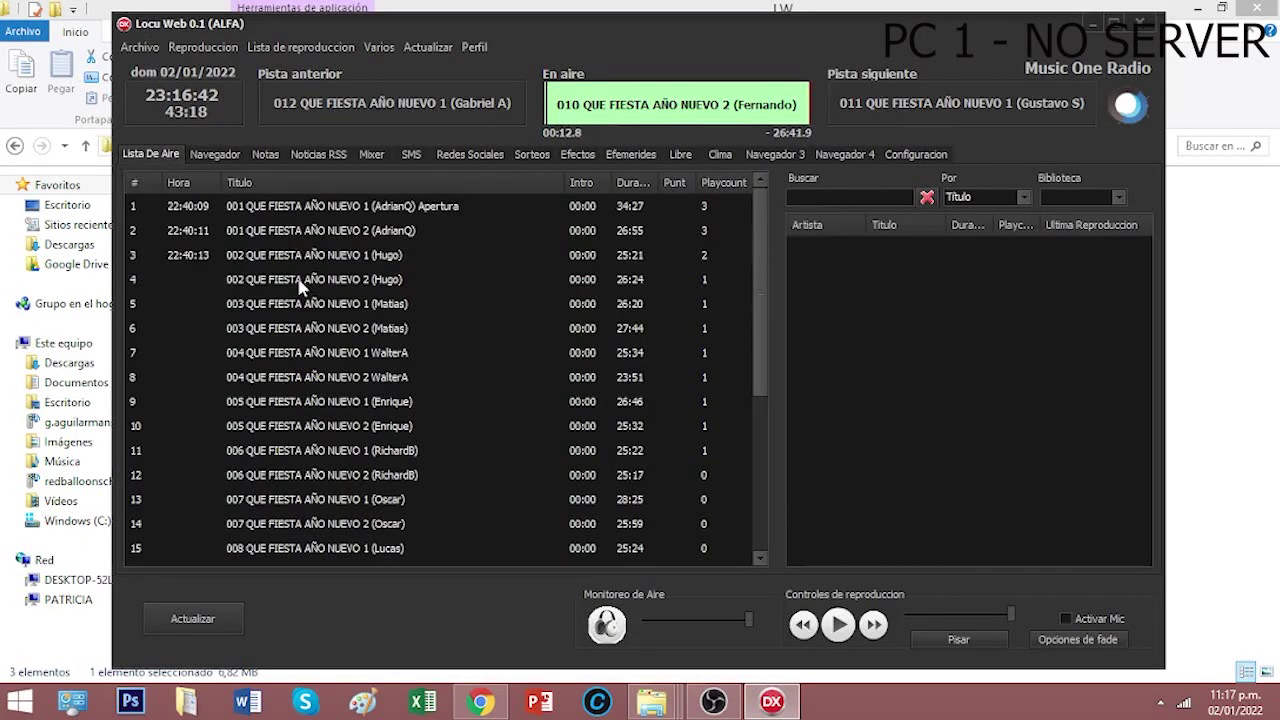
{"action": "left_click_drag", "start_coordinate": [767, 262], "coordinate": [820, 450]}
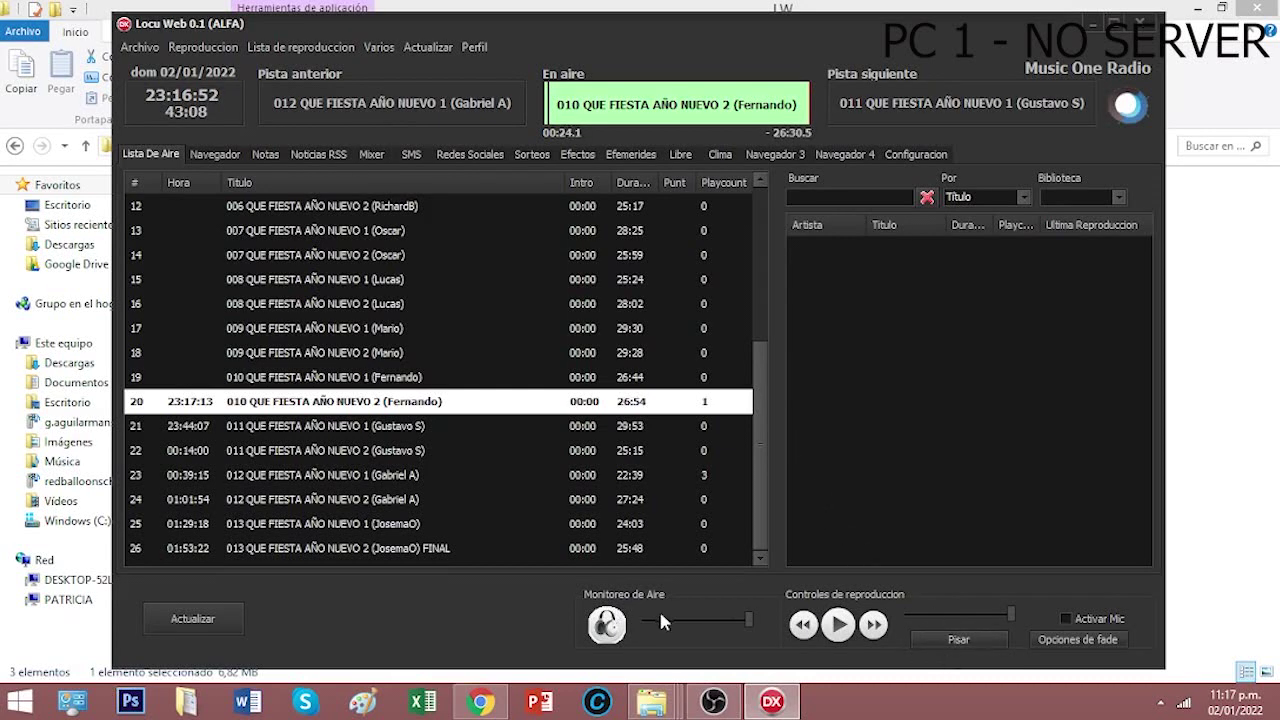
{"action": "left_click_drag", "start_coordinate": [748, 619], "coordinate": [789, 624]}
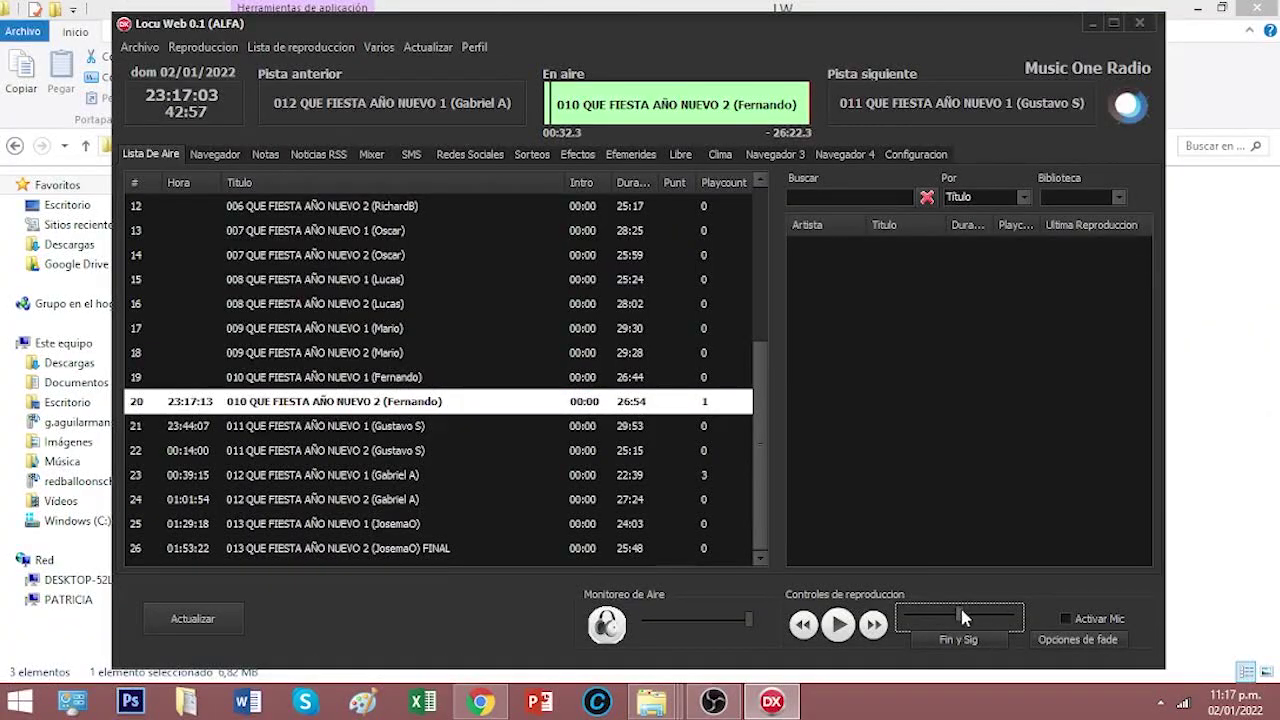
- Drag LocuWeb's playback volume slider left, sending setvol commands to RadioBOSS
{"action": "mouse_move", "coordinate": [960, 615]}
{"action": "left_mouse_down"}
{"action": "mouse_move", "coordinate": [925, 612]}
{"action": "mouse_move", "coordinate": [955, 612]}
{"action": "left_mouse_up"}
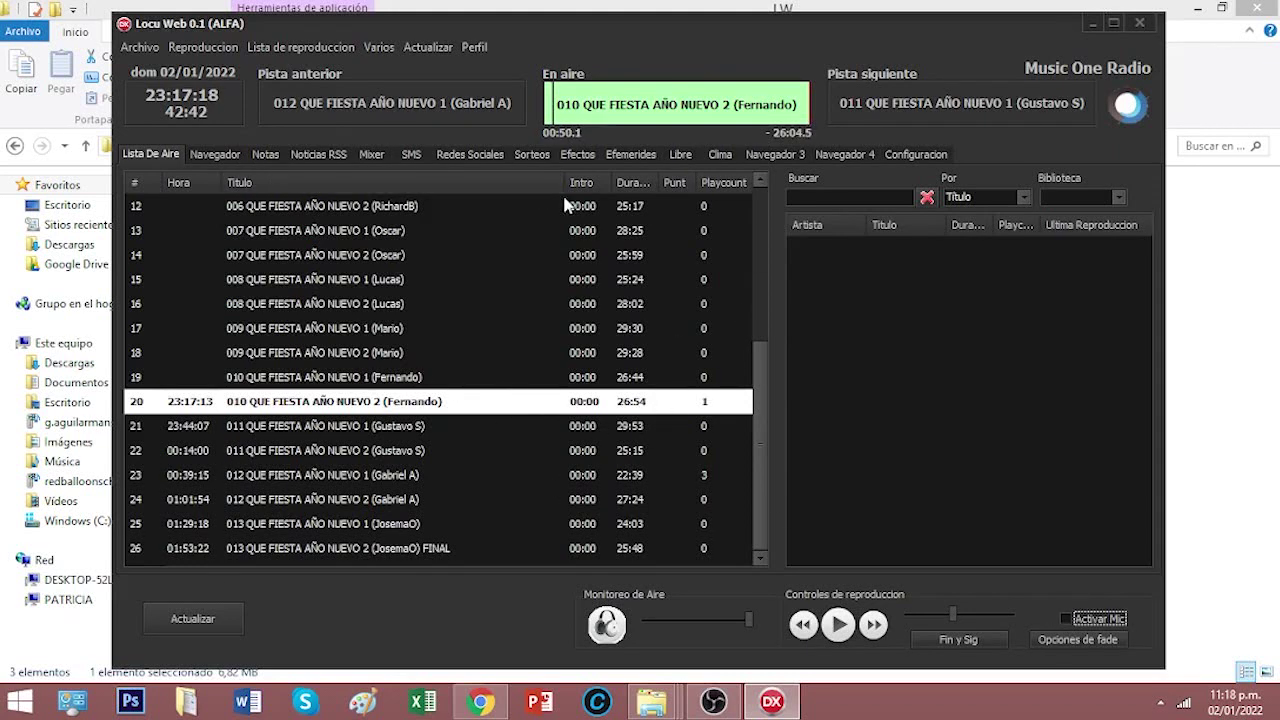
- Try playing 008 (Lucas) and 011 AÑO NUEVO 1, dismissing both file-not-found errors
{"action": "double_click", "coordinate": [370, 310]}
{"action": "left_click", "coordinate": [692, 418]}
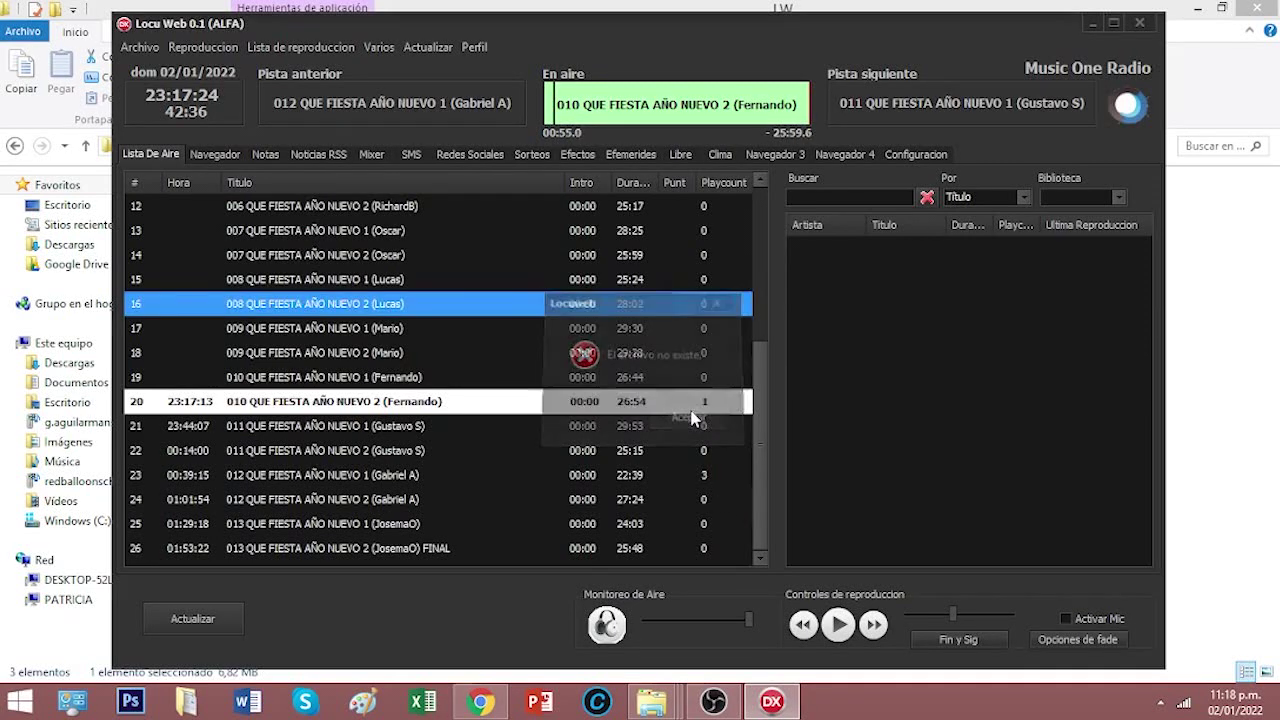
{"action": "left_click", "coordinate": [342, 434]}
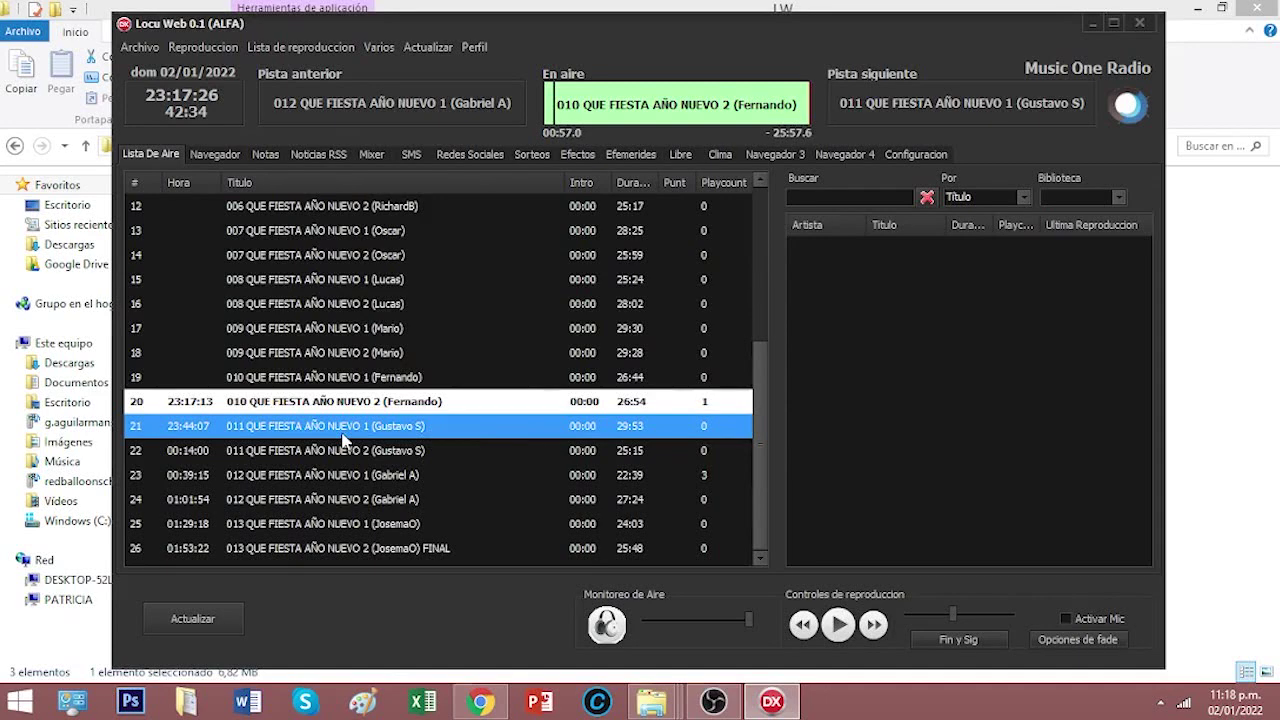
{"action": "double_click", "coordinate": [342, 437]}
{"action": "left_click", "coordinate": [708, 417]}
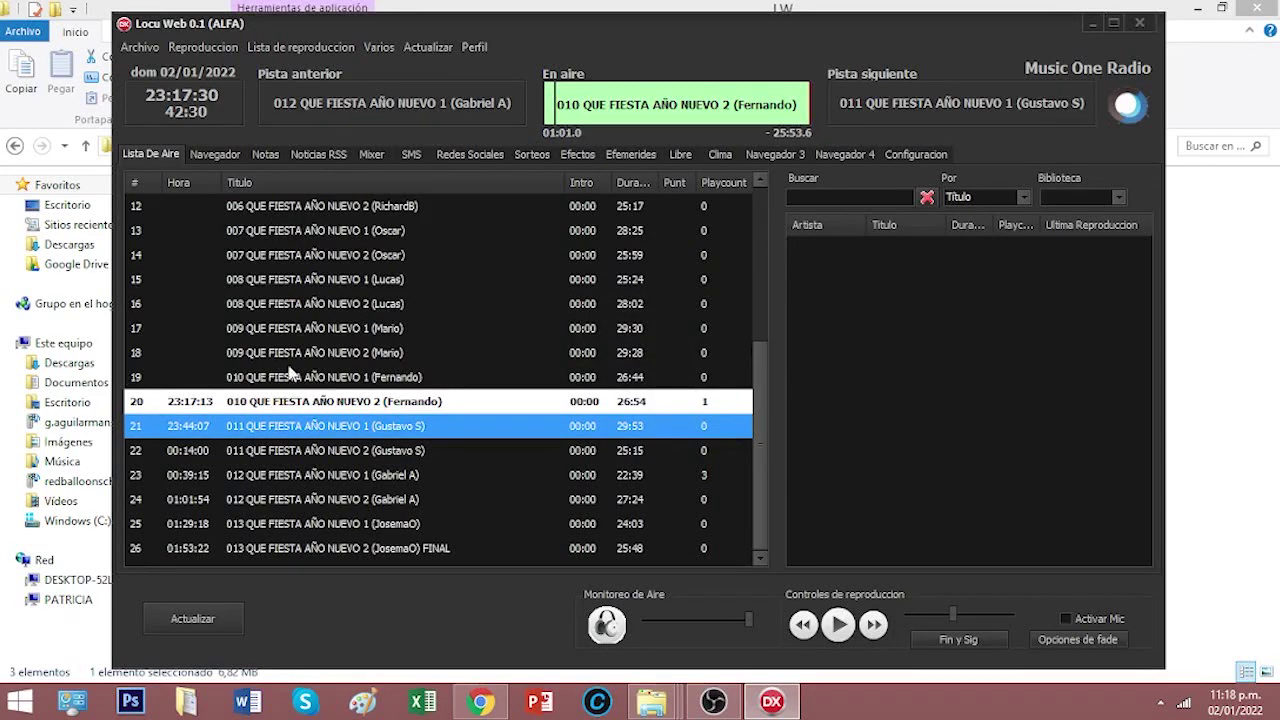
- Use Play on rows 22 and 24 to air 011 and 012 QUE FIESTA AÑO NUEVO 2
{"action": "right_click", "coordinate": [372, 452]}
{"action": "left_click", "coordinate": [402, 455]}
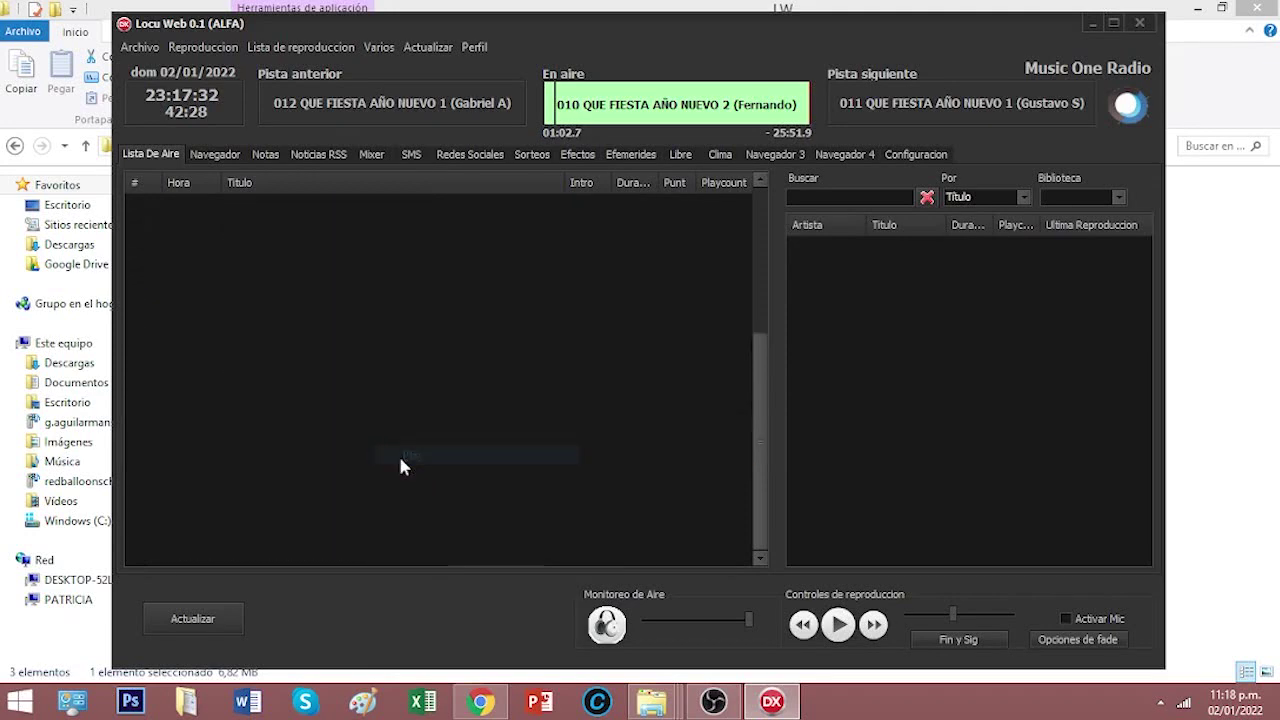
{"action": "scroll", "coordinate": [338, 435], "scroll_direction": "down", "scroll_amount": 4}
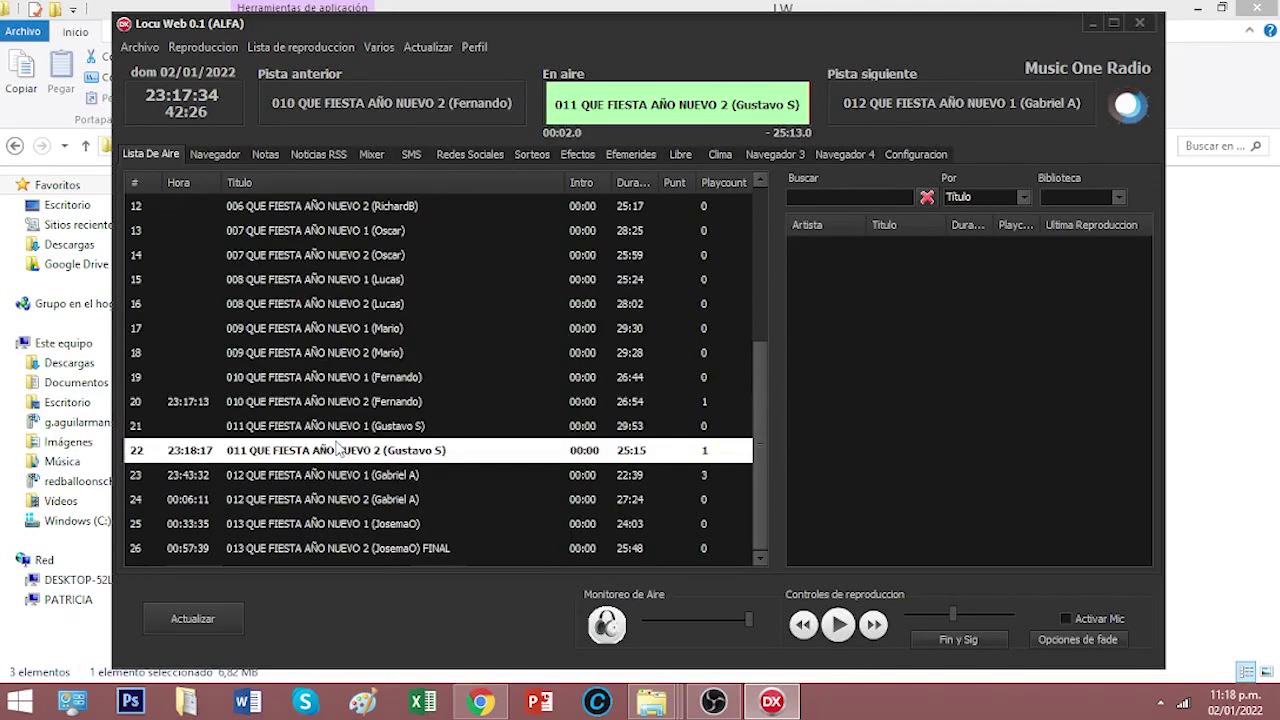
{"action": "right_click", "coordinate": [367, 496]}
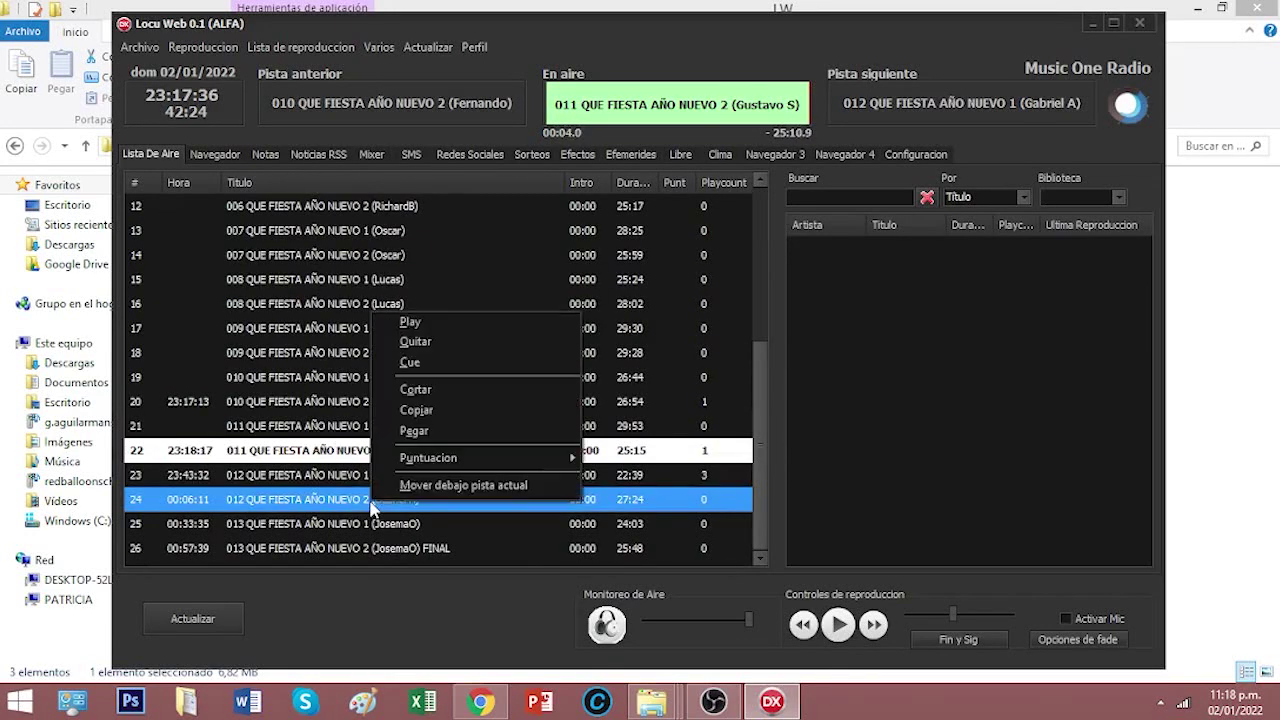
{"action": "left_click", "coordinate": [402, 329]}
{"action": "scroll", "coordinate": [390, 480], "scroll_direction": "down", "scroll_amount": 4}
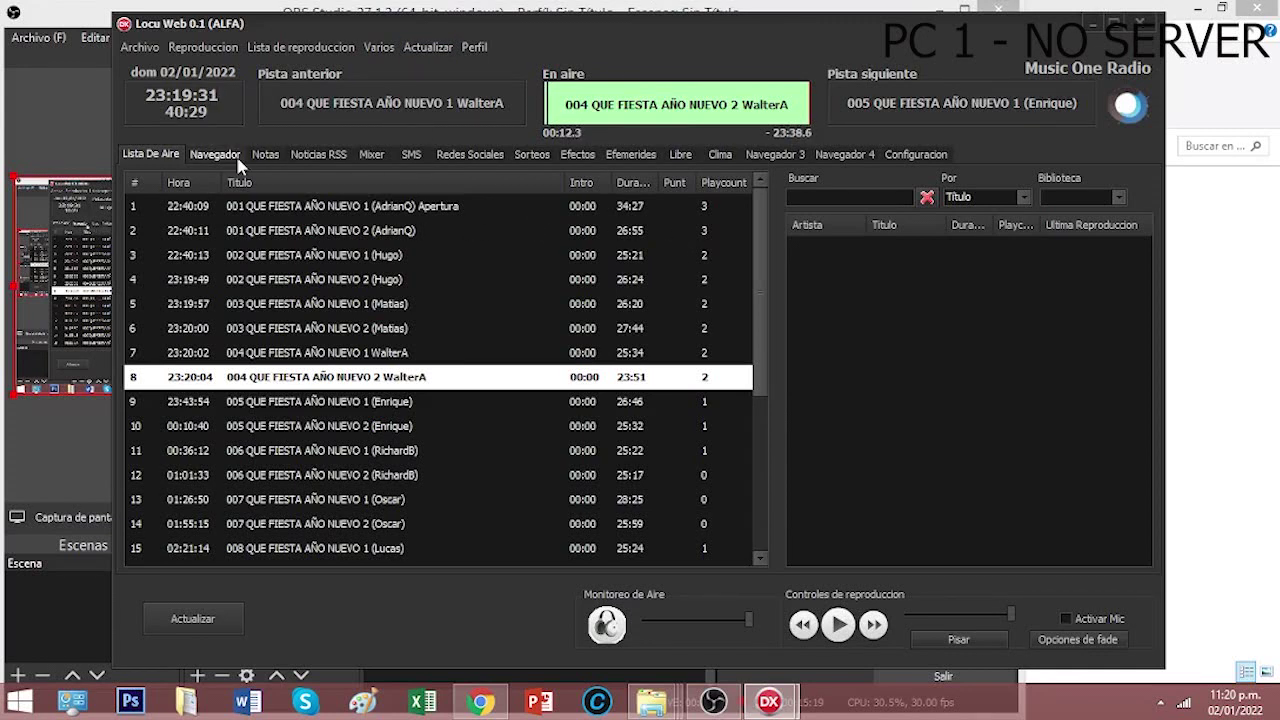
- Browse the Lista de reproduccion, Archivo and Reproduccion menus in LocuWeb
{"action": "left_click", "coordinate": [292, 48]}
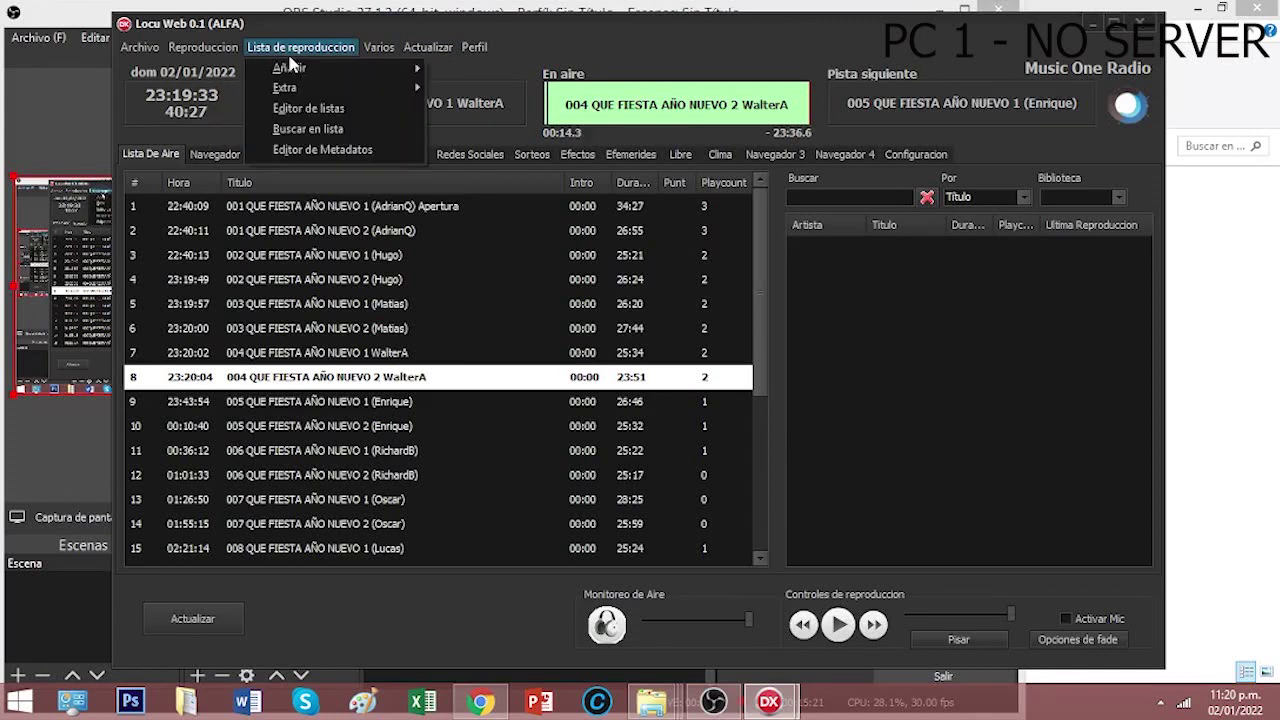
{"action": "mouse_move", "coordinate": [296, 70]}
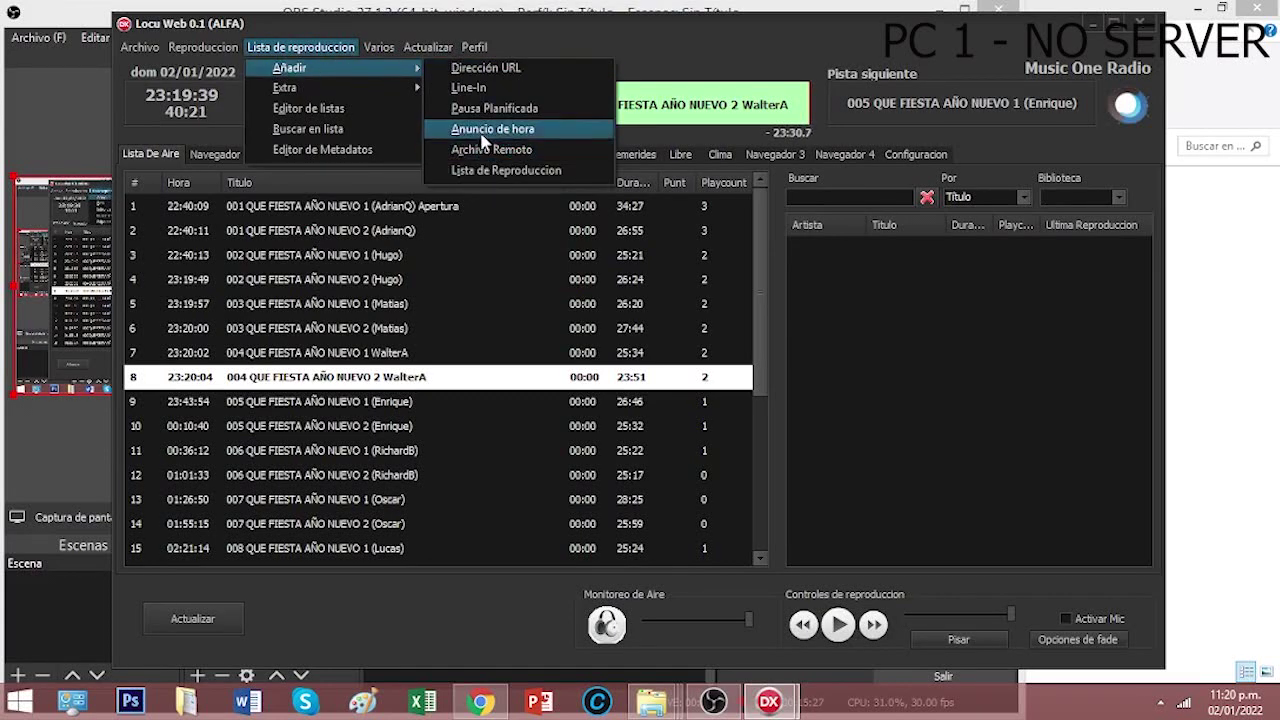
{"action": "mouse_move", "coordinate": [150, 44]}
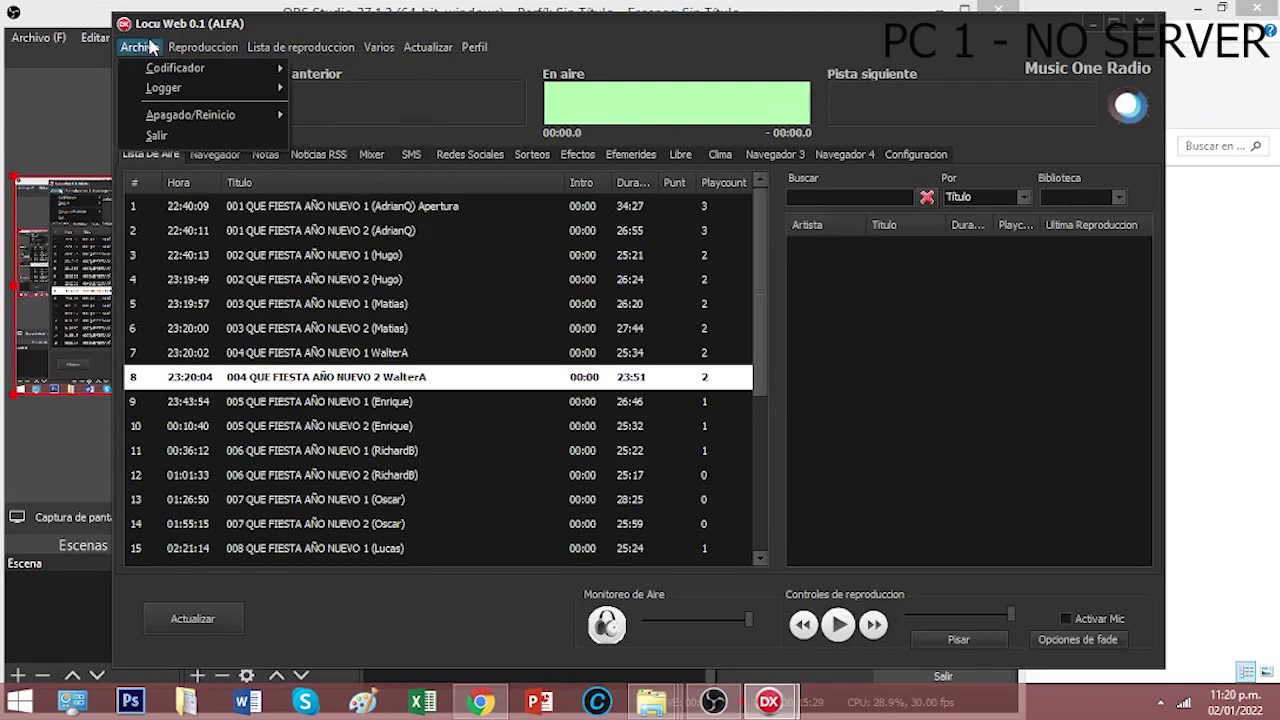
{"action": "mouse_move", "coordinate": [172, 78]}
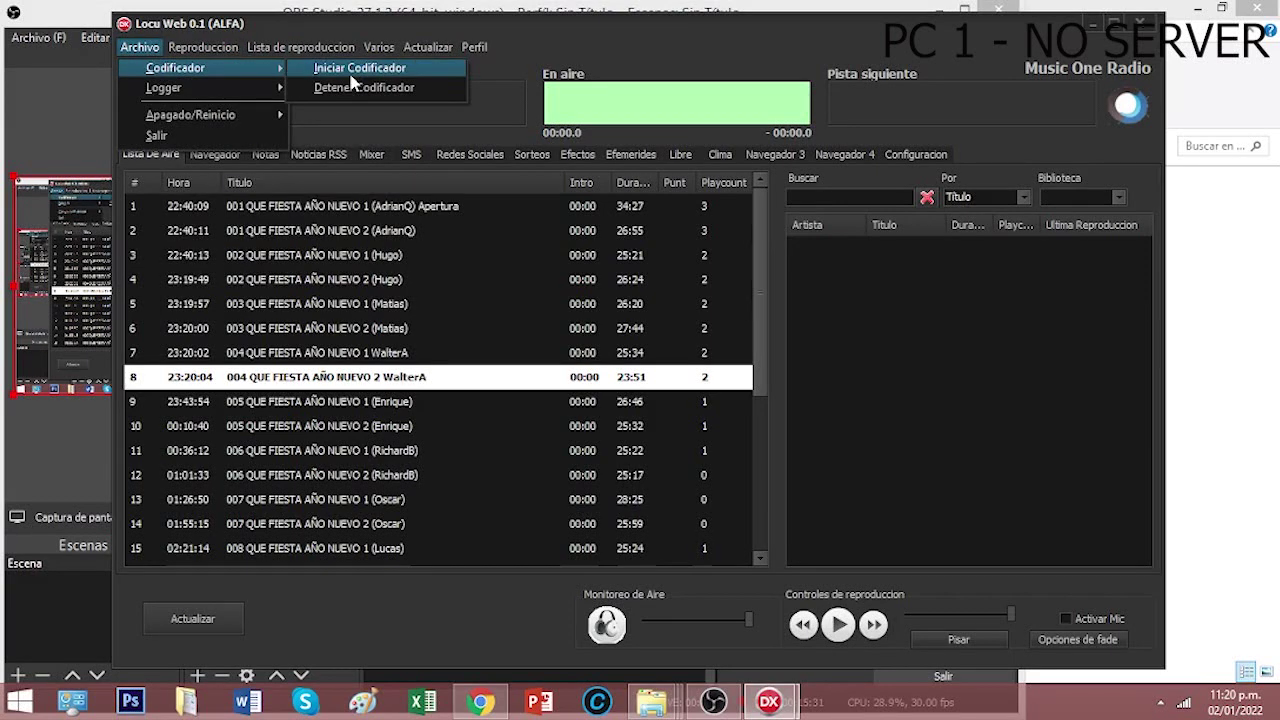
{"action": "mouse_move", "coordinate": [203, 47]}
{"action": "mouse_move", "coordinate": [380, 204]}
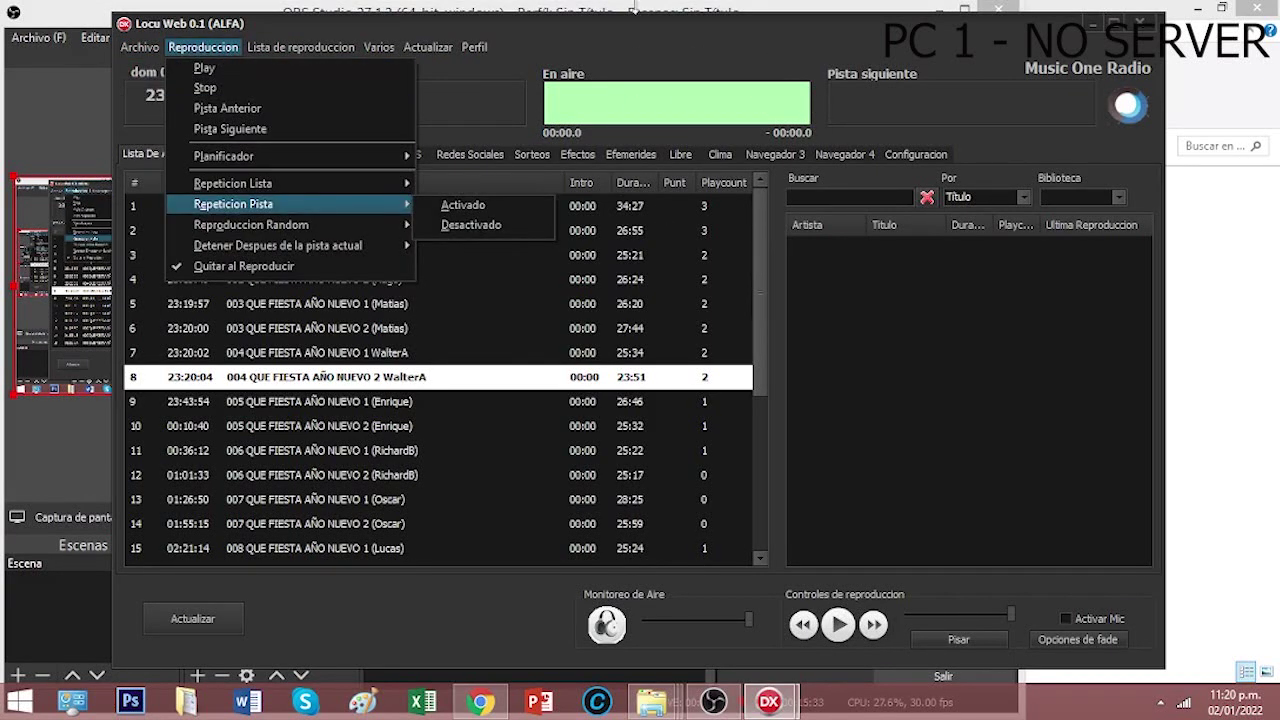
- Drag 006 QUE FIESTA AÑO NUEVO 1 (RichardB) from row 11 to row 13, below Oscar's track
{"action": "left_click", "coordinate": [270, 328]}
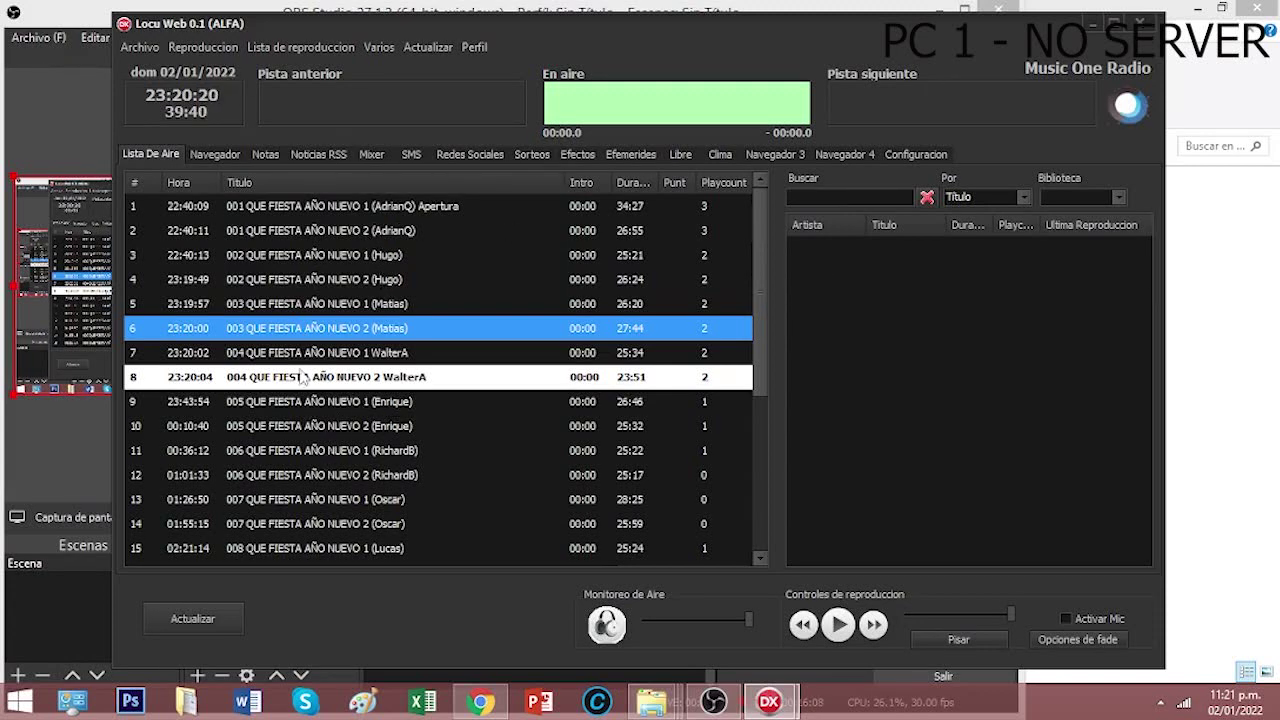
{"action": "left_click", "coordinate": [331, 428]}
{"action": "left_click_drag", "start_coordinate": [331, 437], "coordinate": [335, 450]}
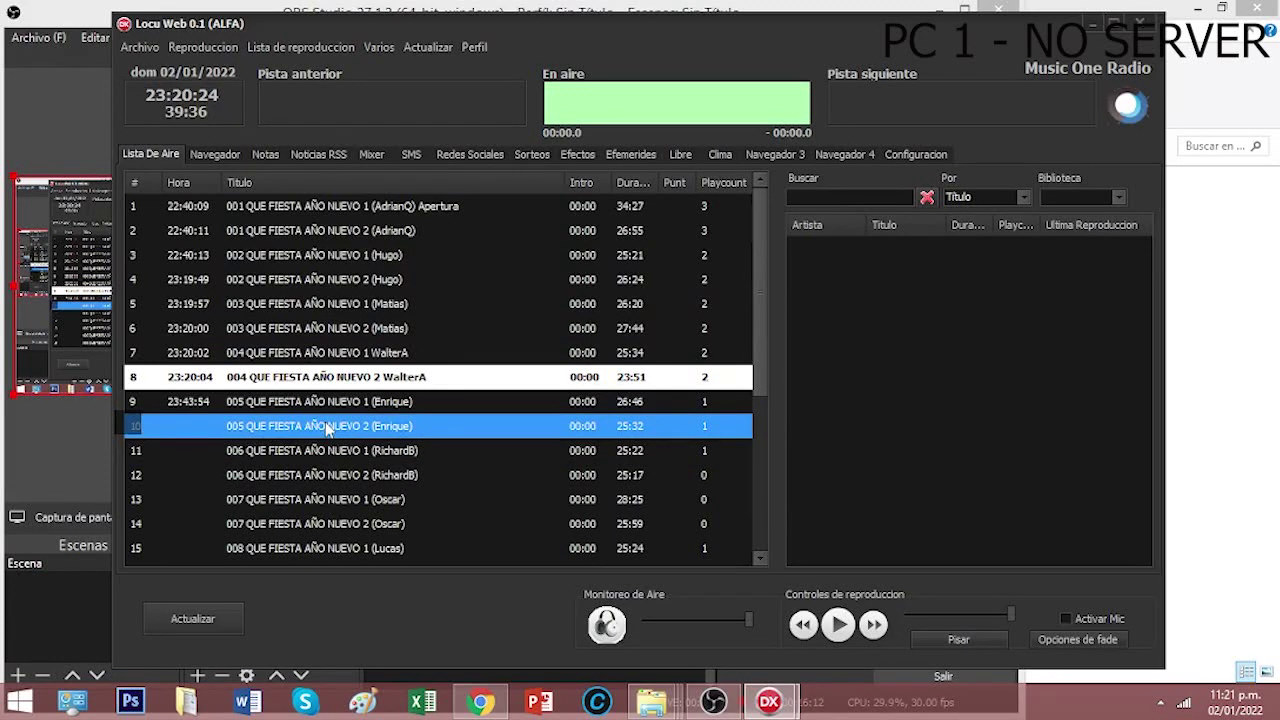
{"action": "left_click_drag", "start_coordinate": [362, 460], "coordinate": [375, 485]}
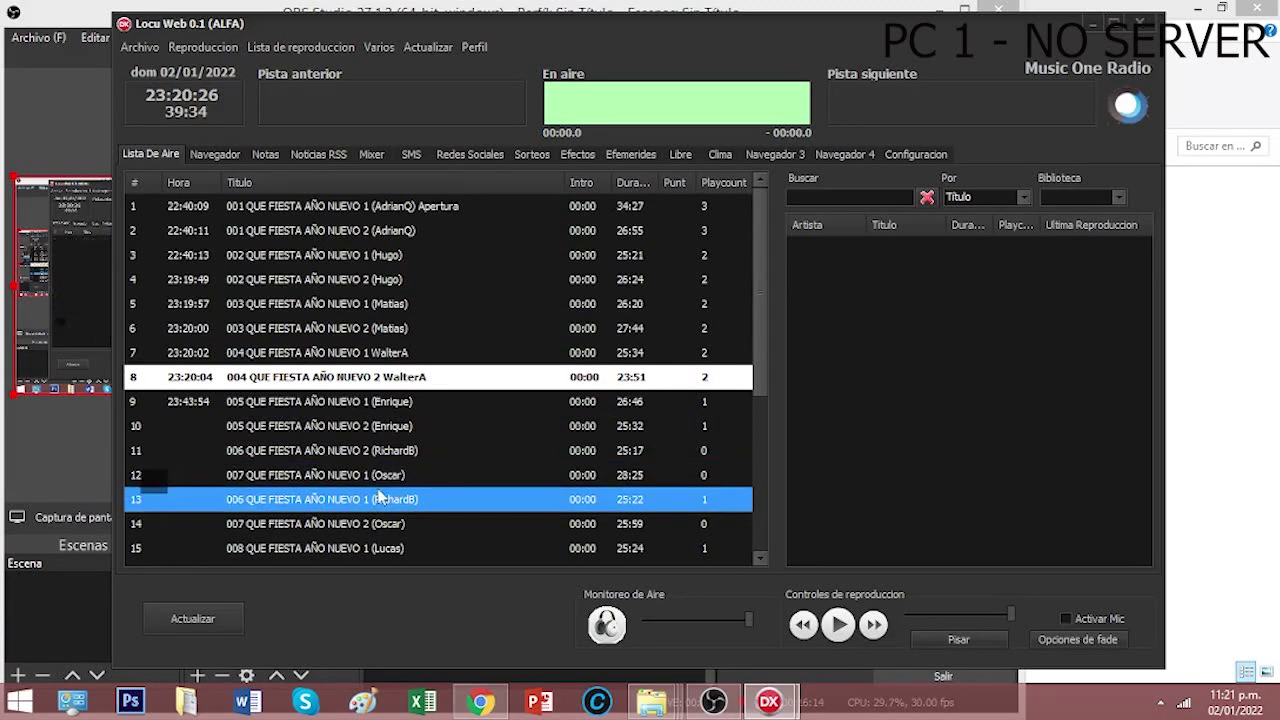